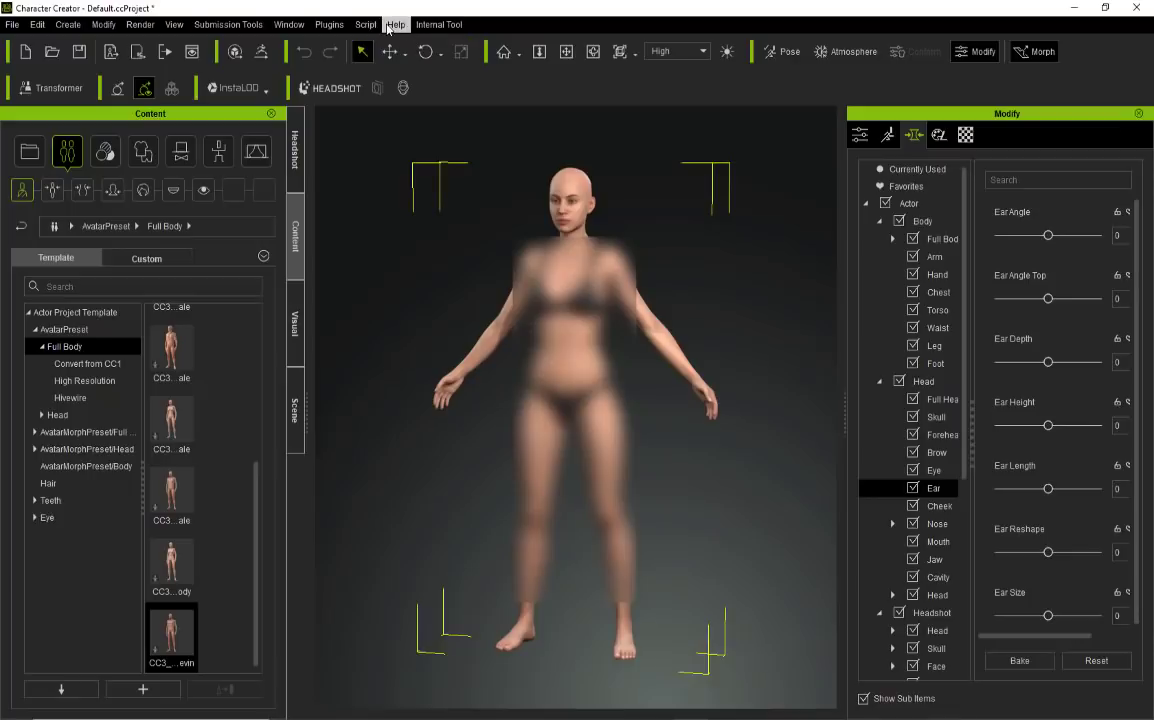
# - View the program's version information, close it, and activate the camera orbit mode
pyautogui.click(396, 24)
pyautogui.click(435, 368)
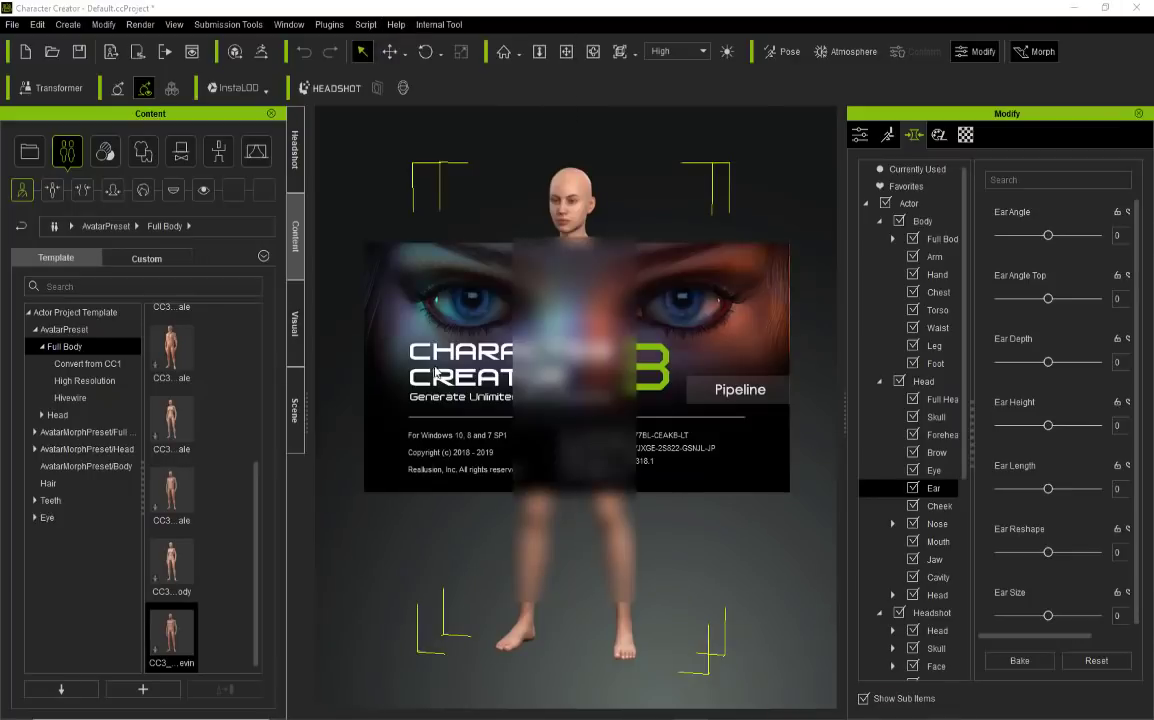
pyautogui.click(627, 349)
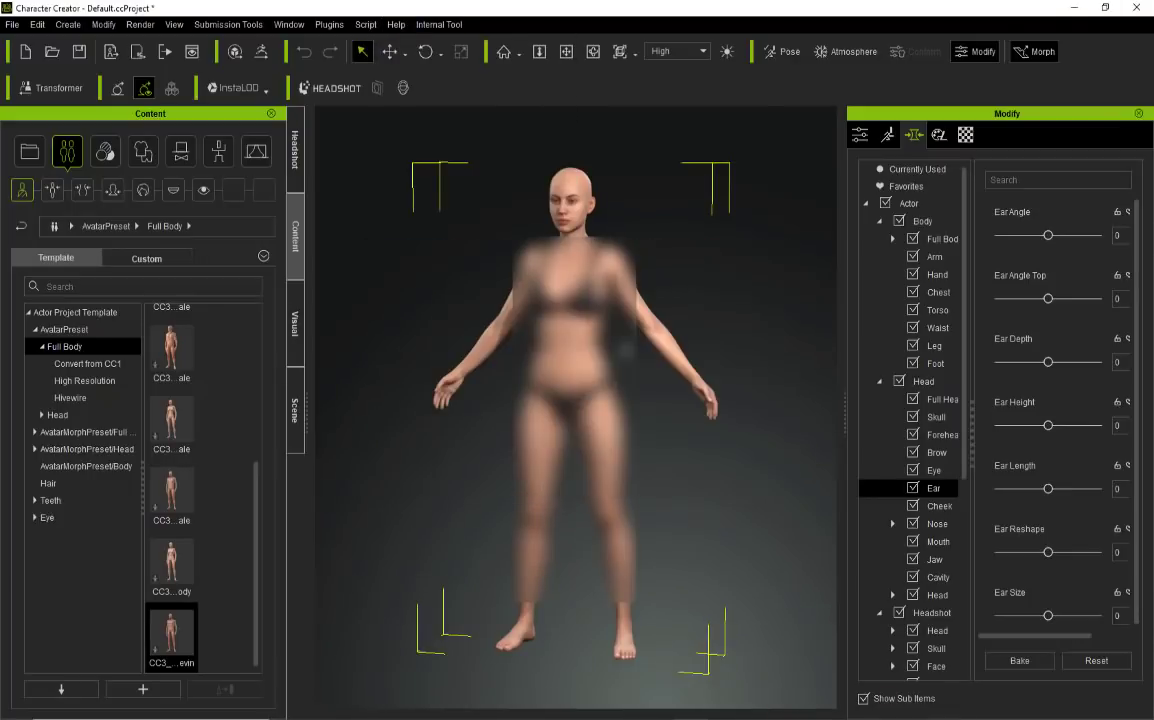
pyautogui.click(593, 51)
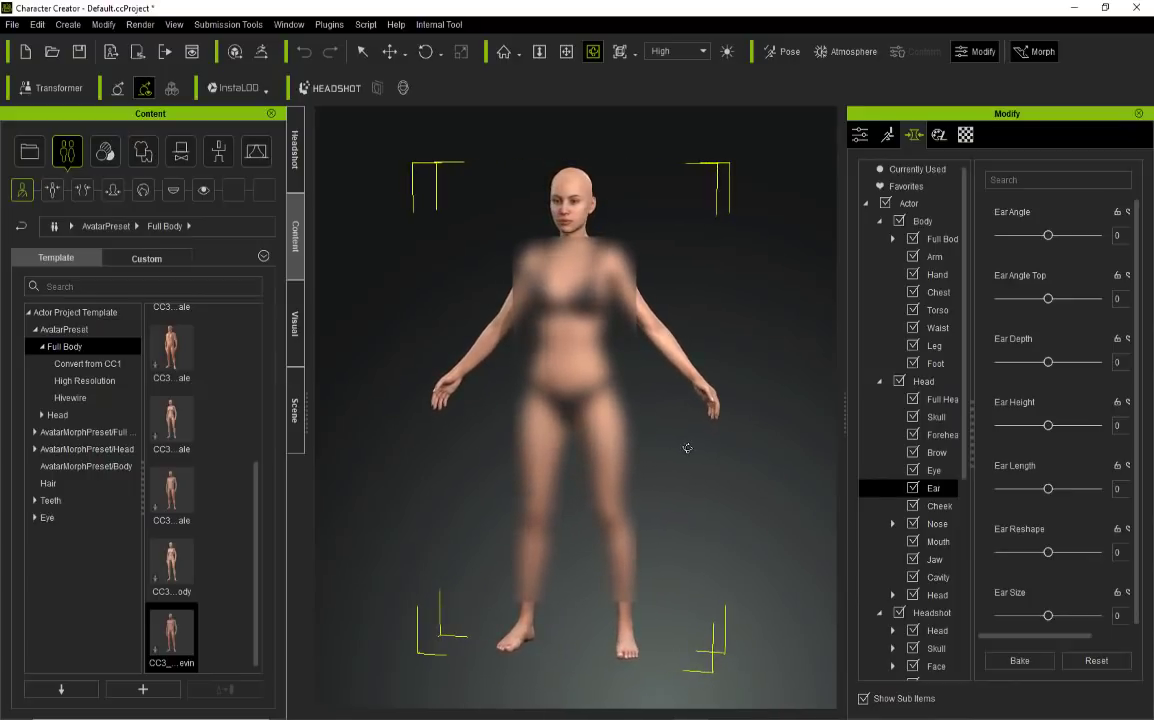
# - Browse the clothing templates for underwear, coats, shirts, pants and skirts, including the Hivewire Dawn's Starter Pack
pyautogui.click(147, 160)
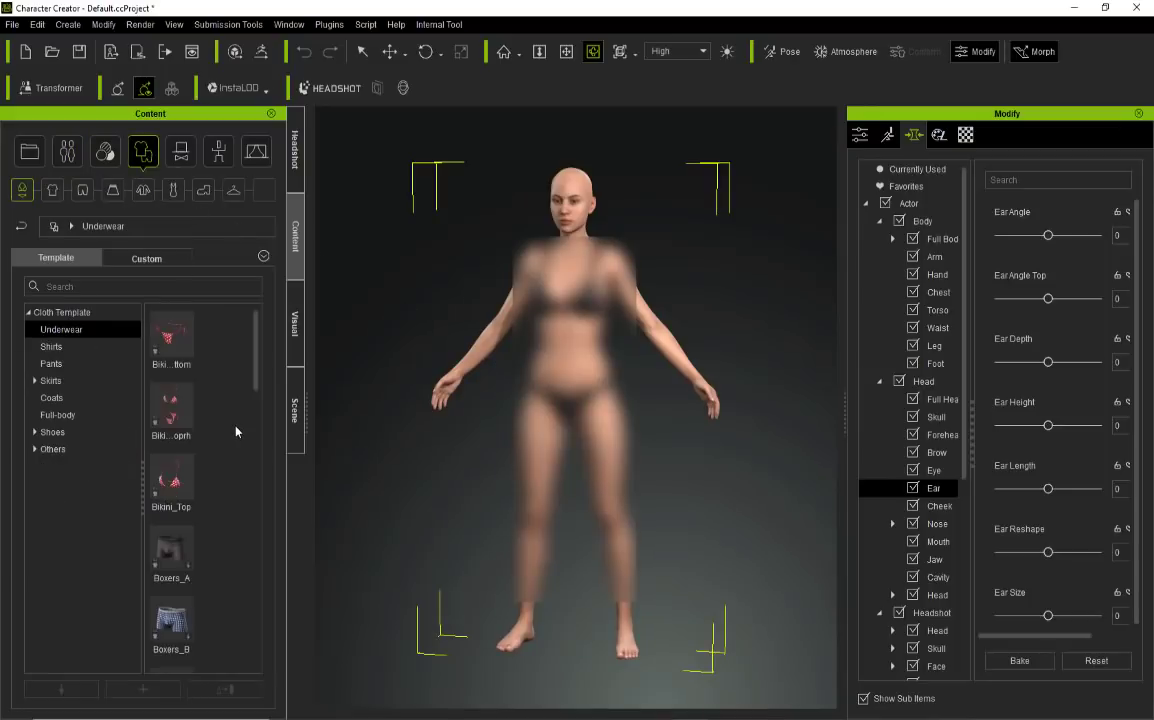
pyautogui.scroll(-5, 237, 431)
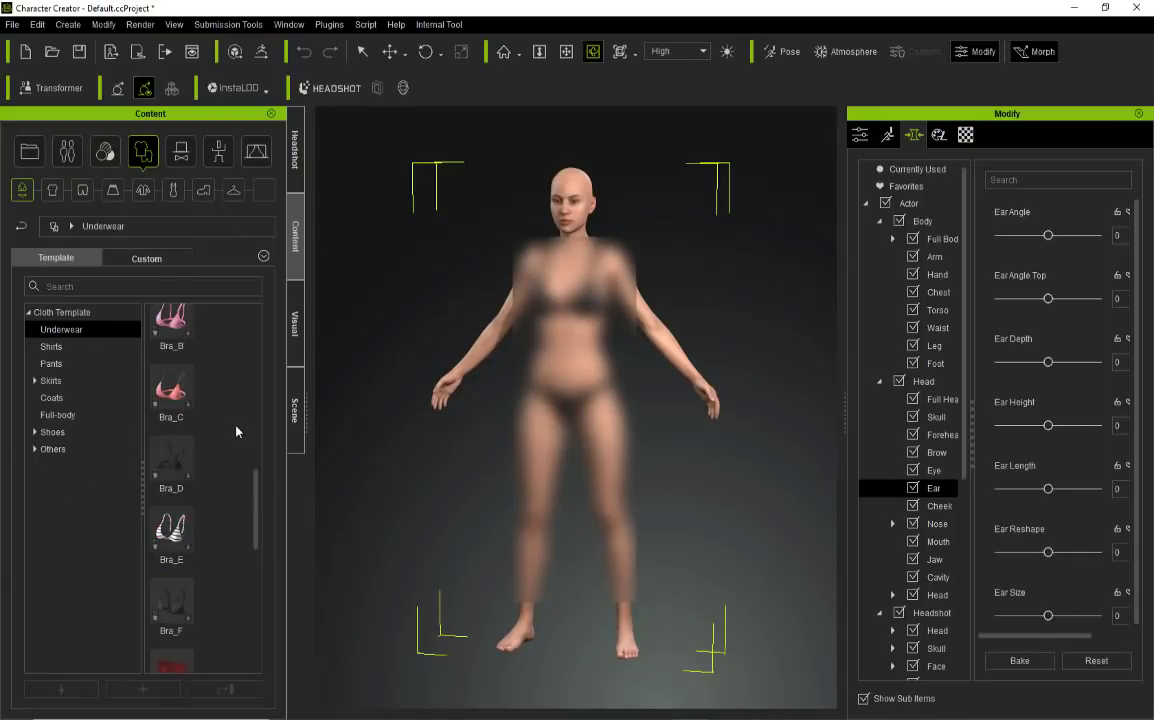
pyautogui.scroll(-5, 237, 431)
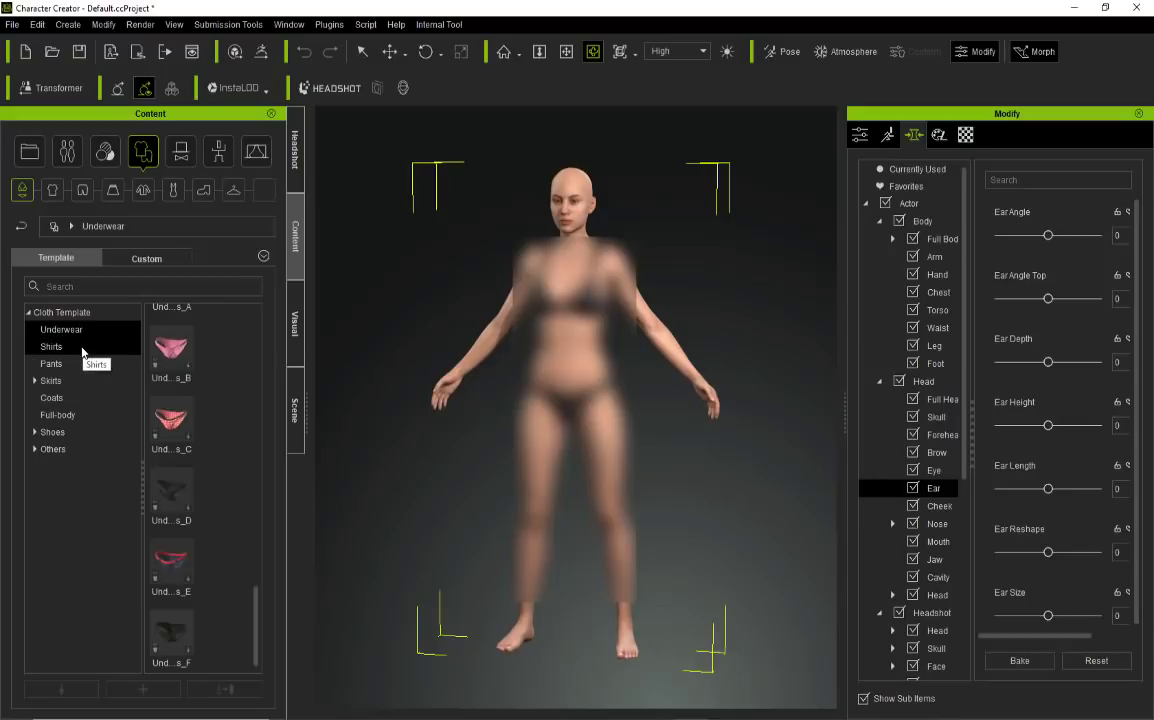
pyautogui.click(76, 399)
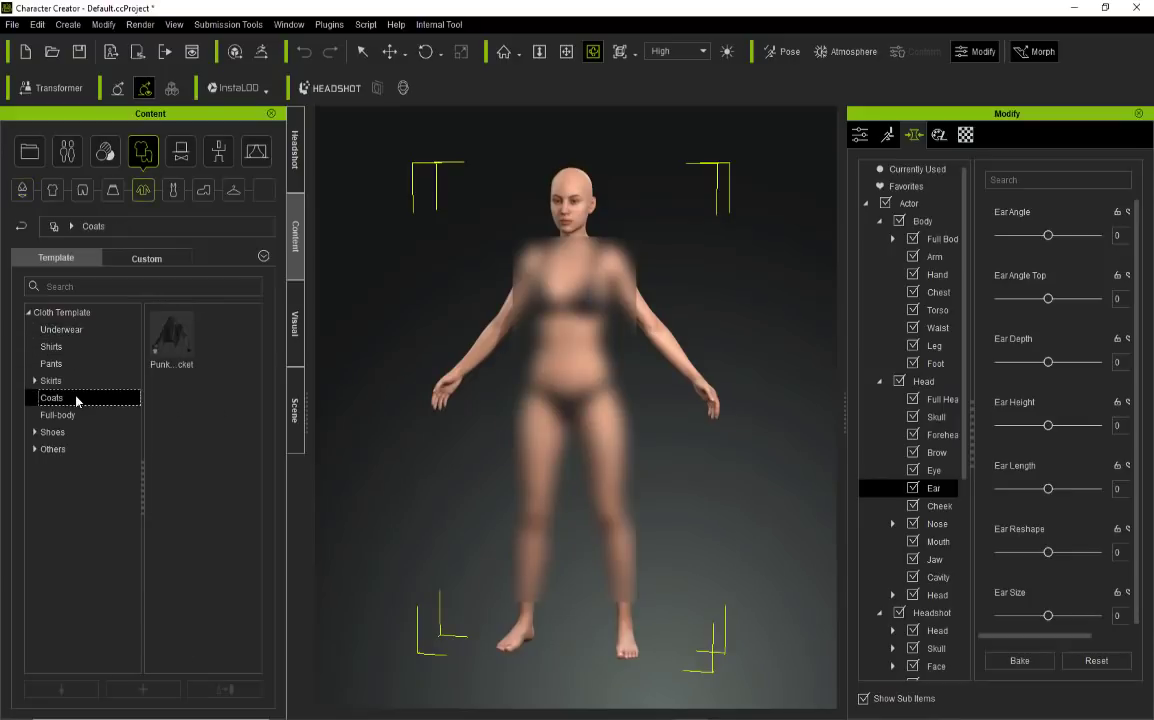
pyautogui.click(72, 347)
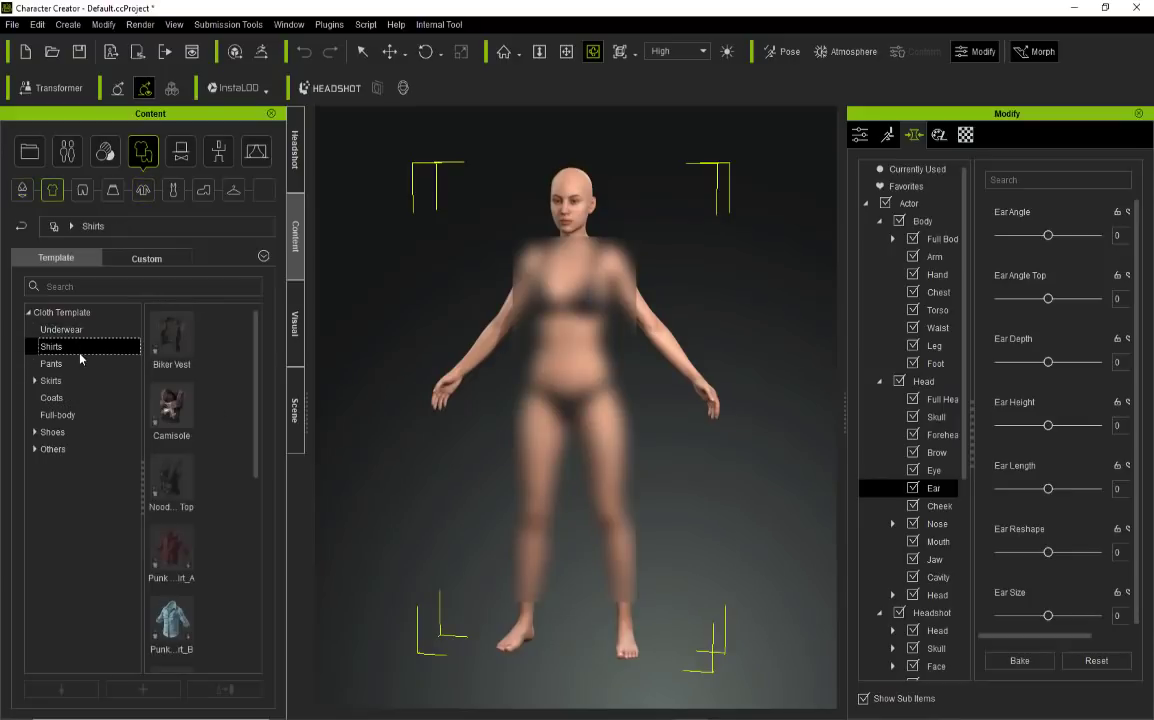
pyautogui.click(75, 363)
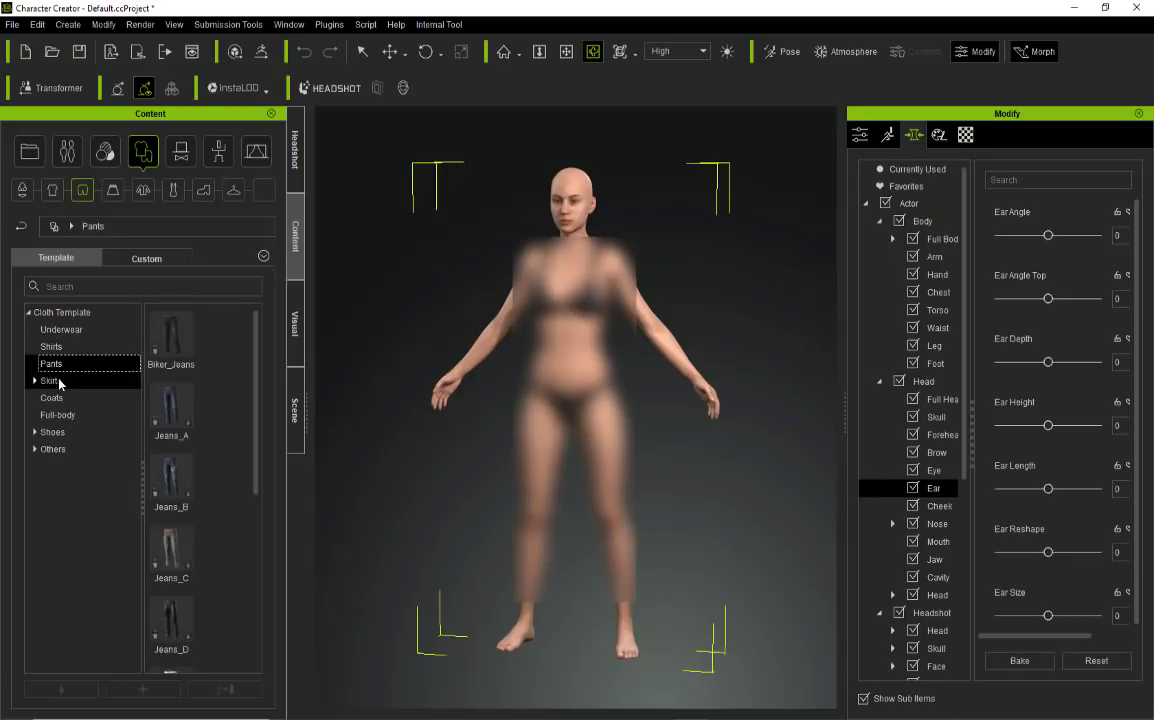
pyautogui.click(59, 382)
pyautogui.doubleClick(156, 365)
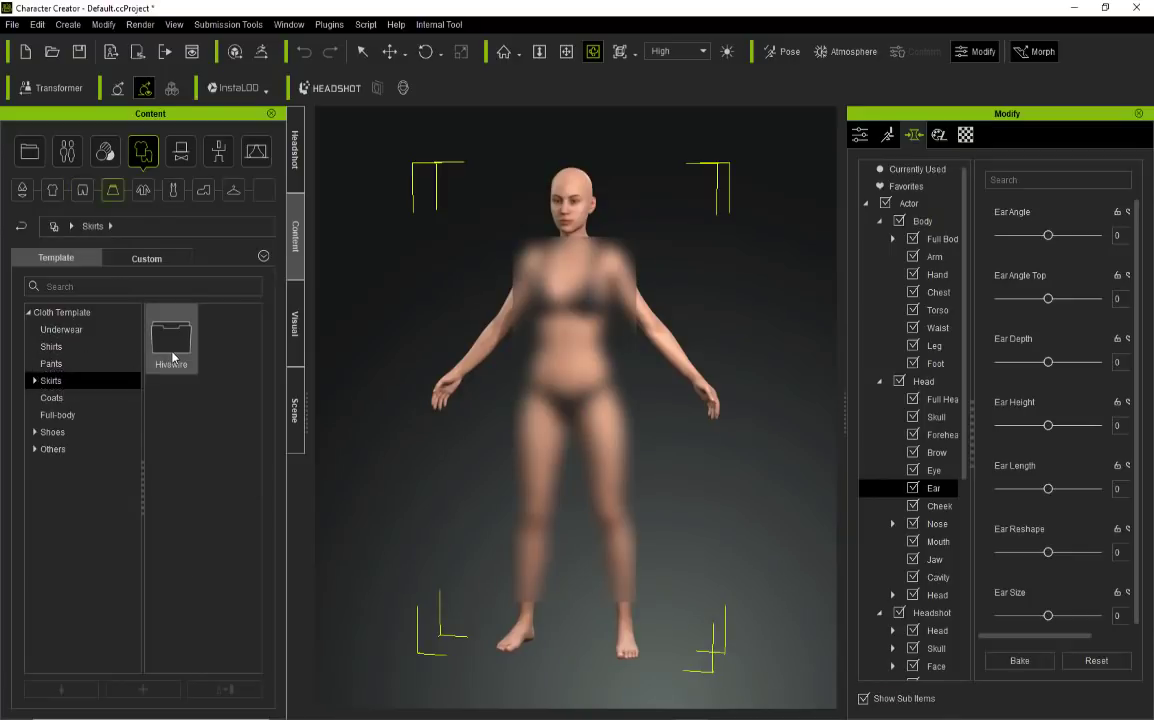
pyautogui.doubleClick(172, 342)
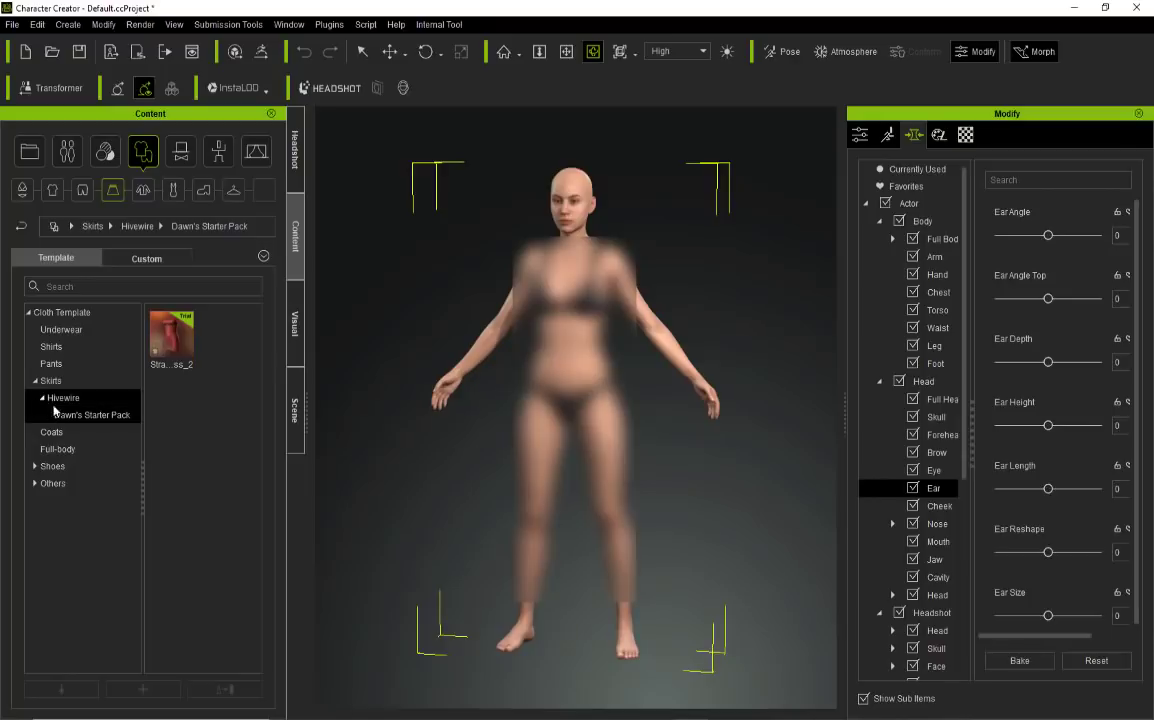
# - Put the Dress_D full-body garment on the character and examine it from different angles
pyautogui.click(53, 432)
pyautogui.click(57, 449)
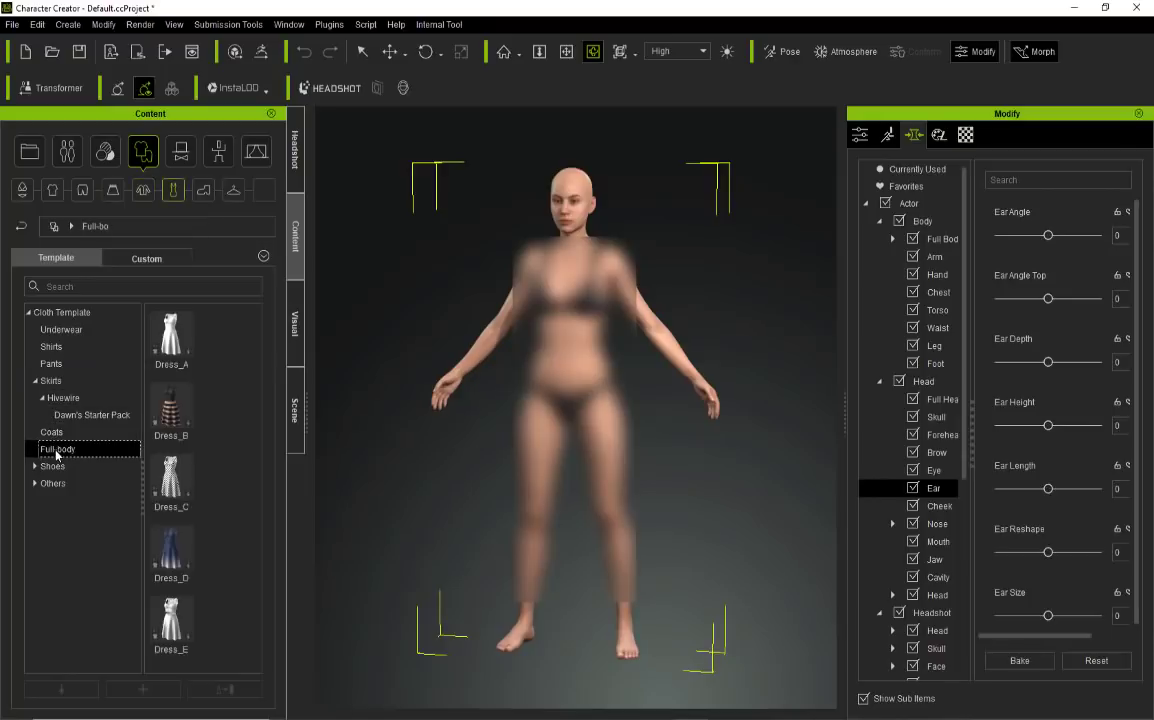
pyautogui.doubleClick(173, 538)
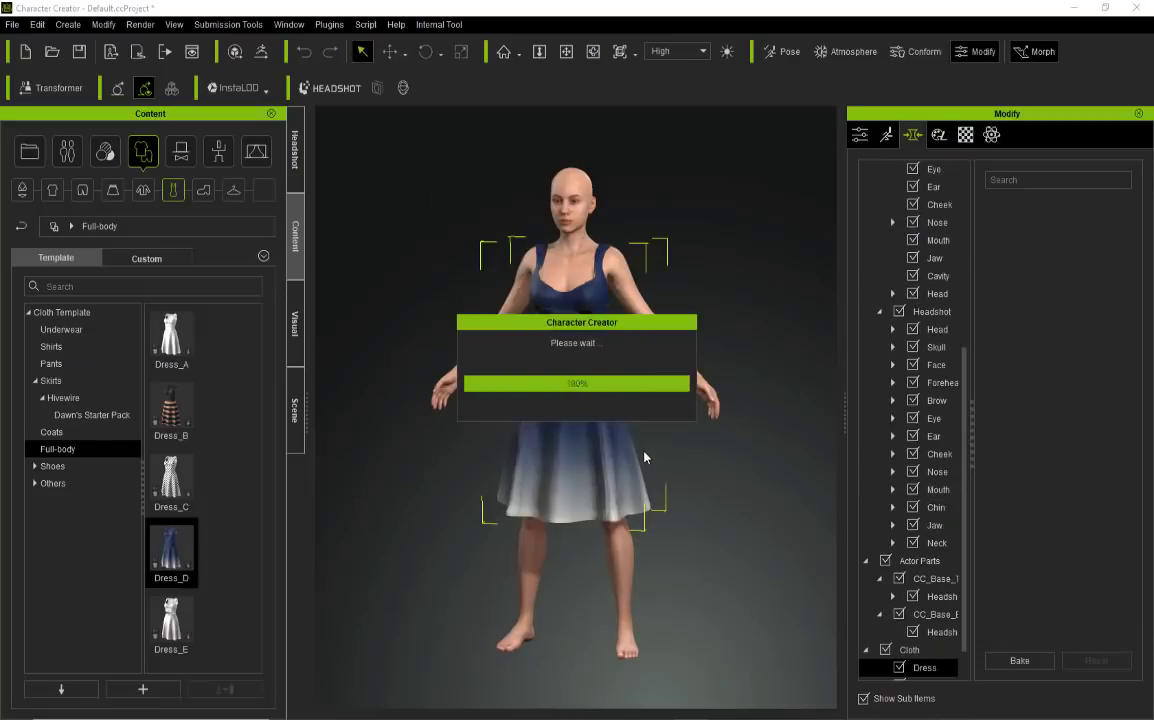
pyautogui.click(593, 51)
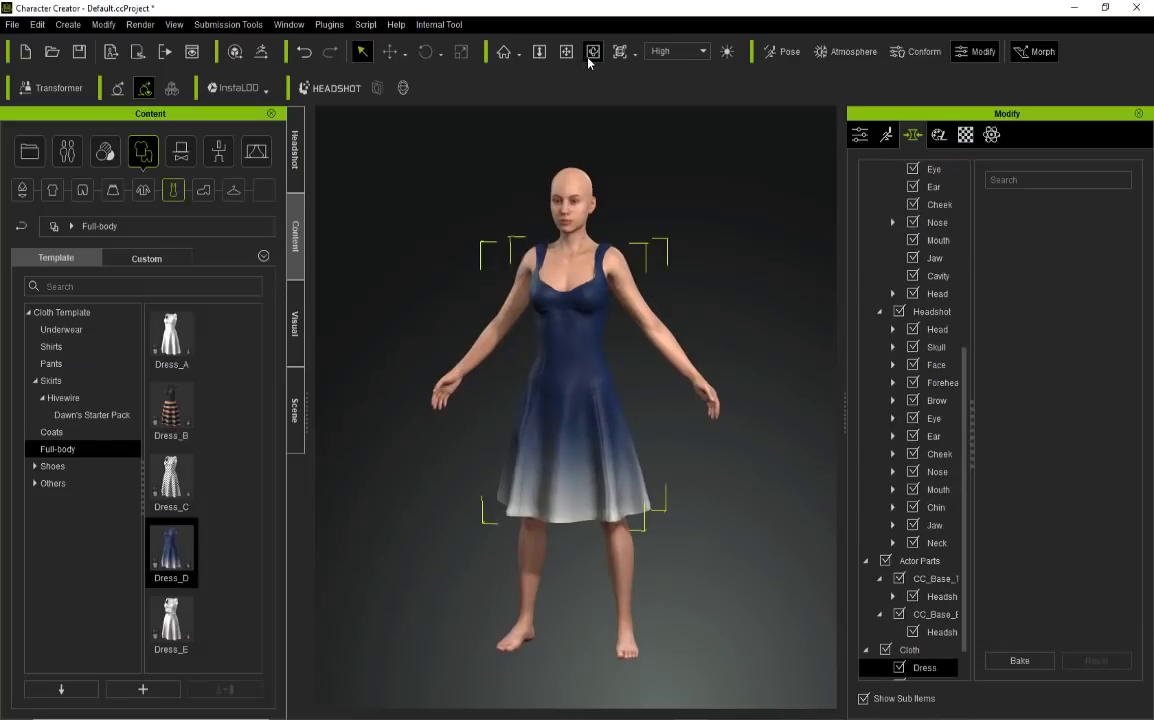
pyautogui.moveTo(665, 314); pyautogui.dragTo(726, 361)
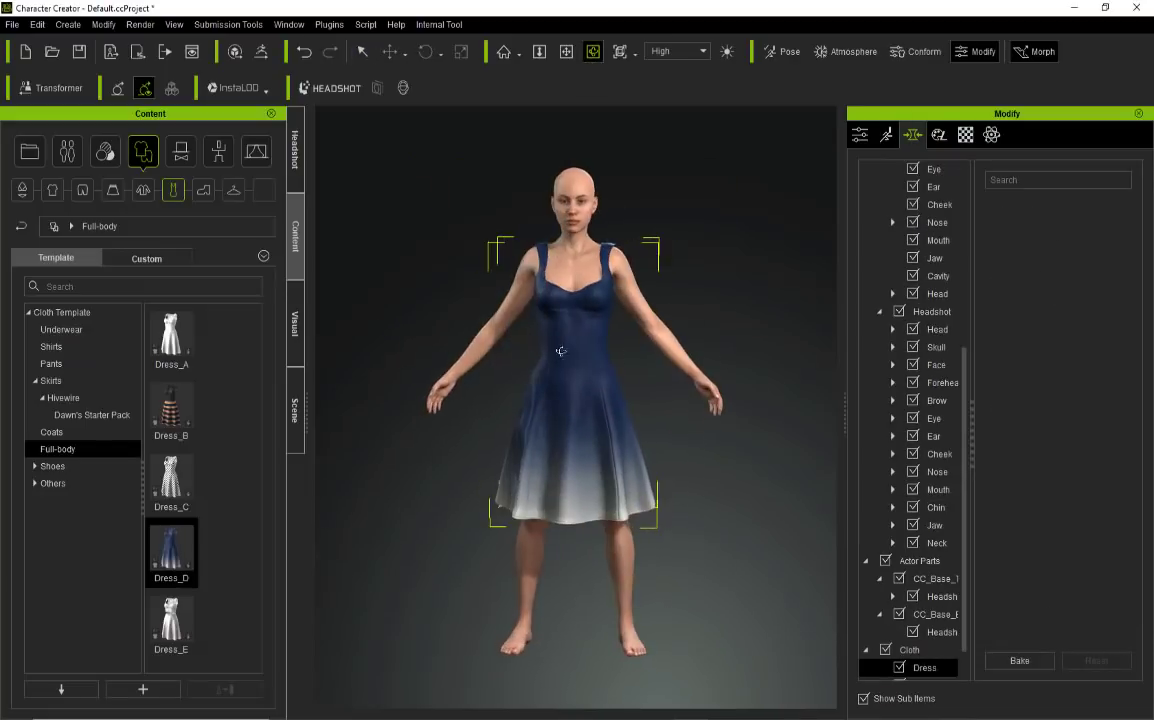
pyautogui.moveTo(559, 352); pyautogui.dragTo(625, 350)
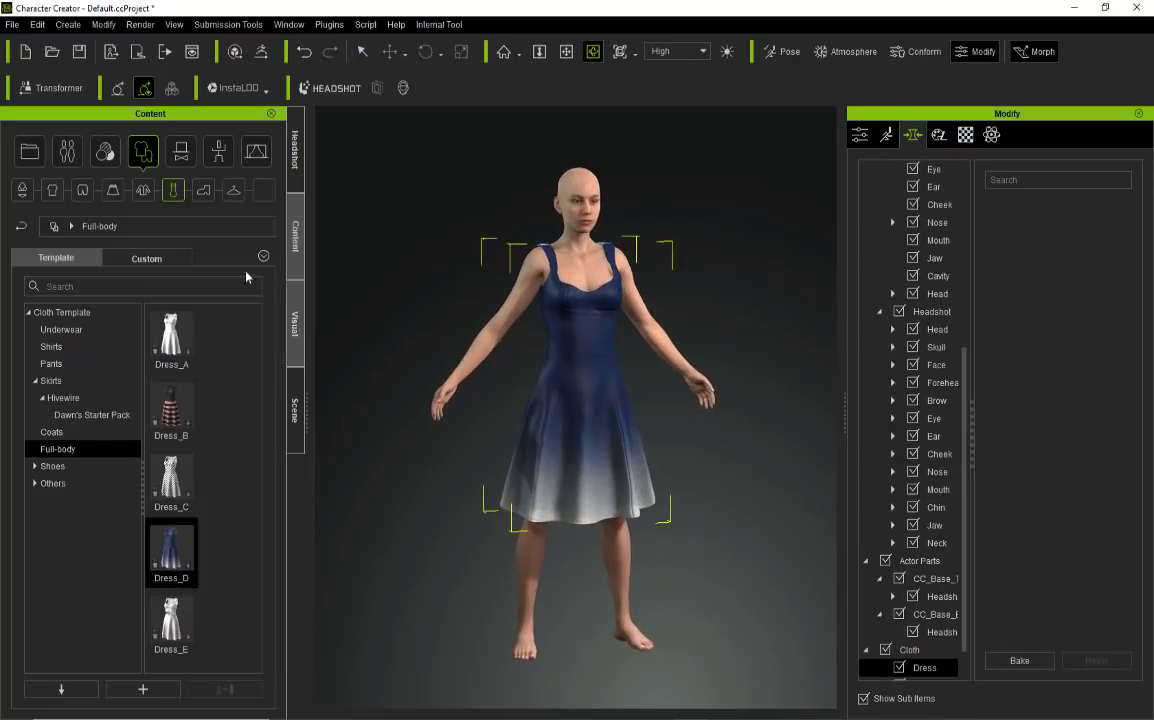
# - Give the character the high ponytail hairstyle from the hair templates and check it from different angles
pyautogui.click(67, 151)
pyautogui.click(143, 190)
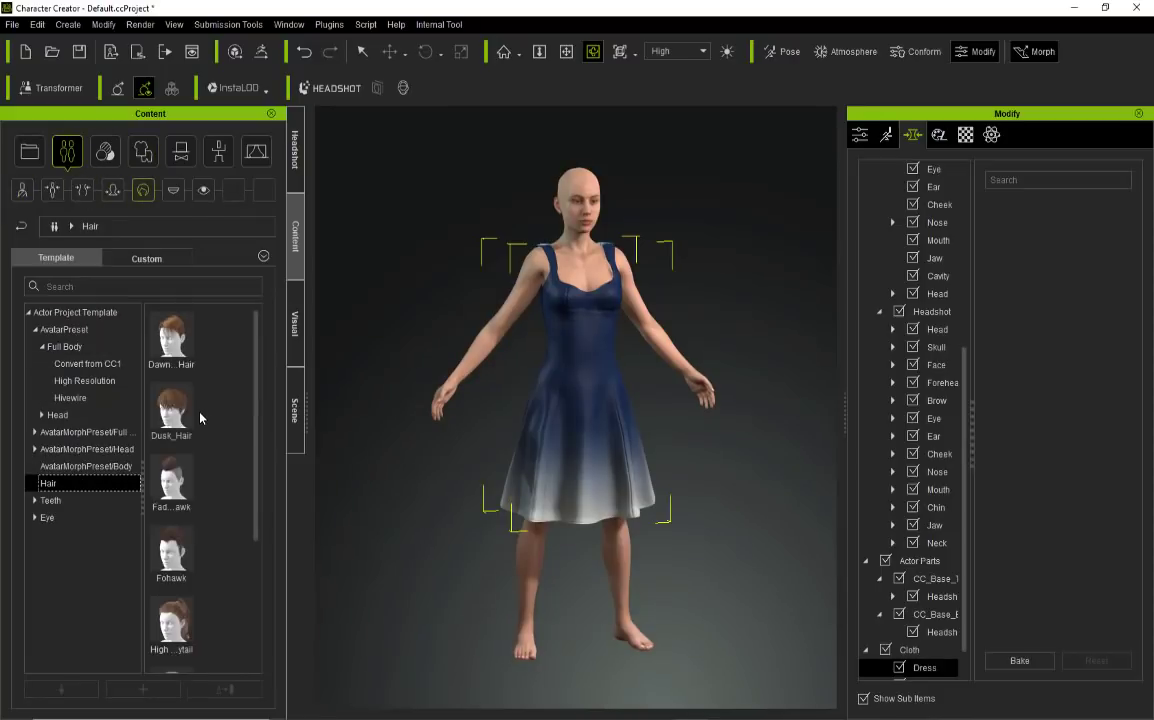
pyautogui.scroll(-3, 210, 420)
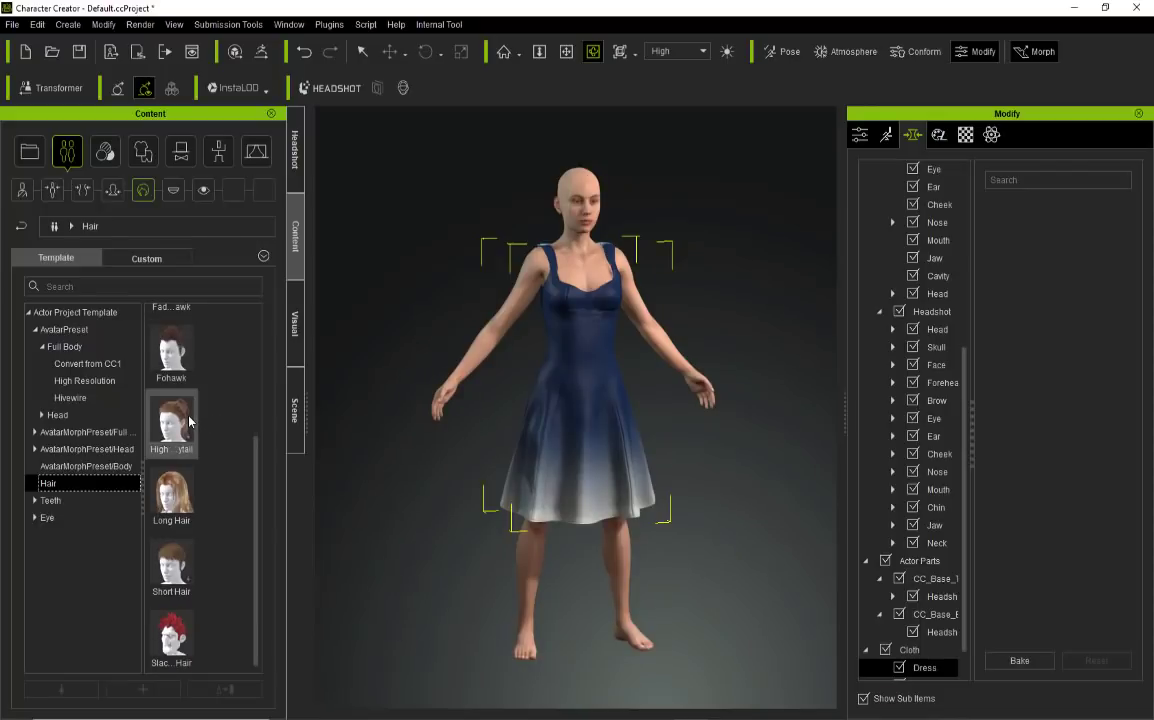
pyautogui.doubleClick(188, 421)
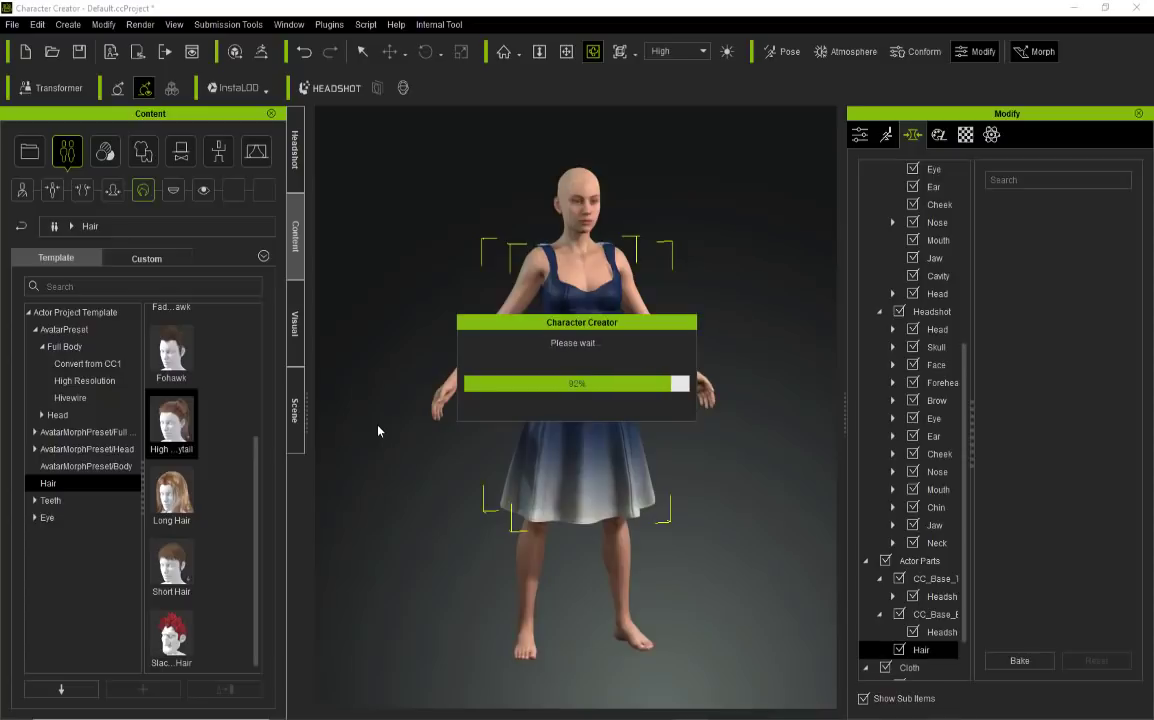
pyautogui.moveTo(700, 392); pyautogui.dragTo(806, 417, button='right')
pyautogui.moveTo(595, 413); pyautogui.dragTo(679, 422, button='right')
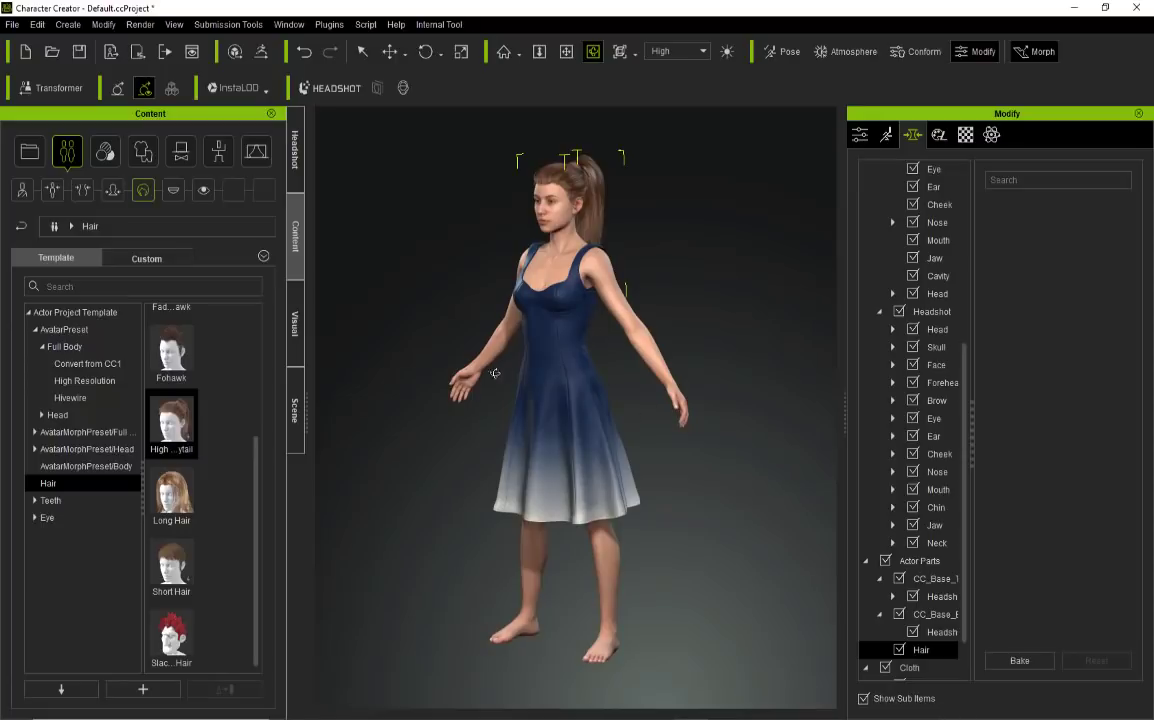
# - Select the CC3_Base Female avatar in the scene list and return to the content library
pyautogui.click(295, 410)
pyautogui.click(299, 273)
pyautogui.click(303, 426)
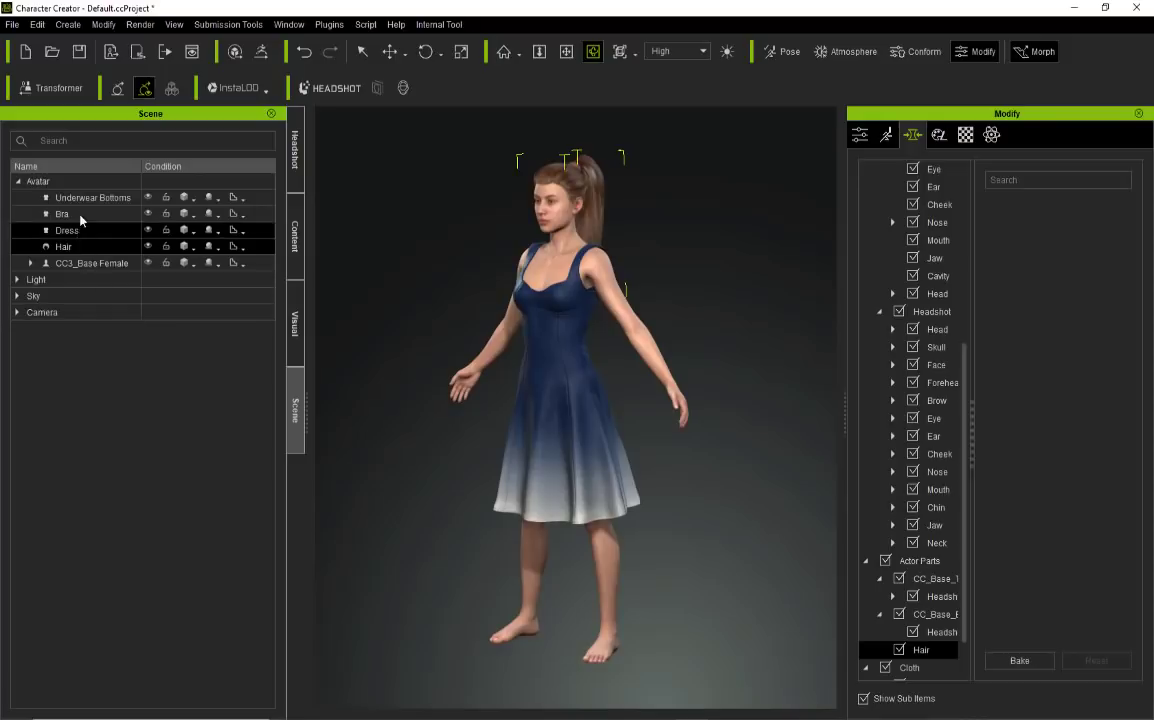
pyautogui.click(90, 264)
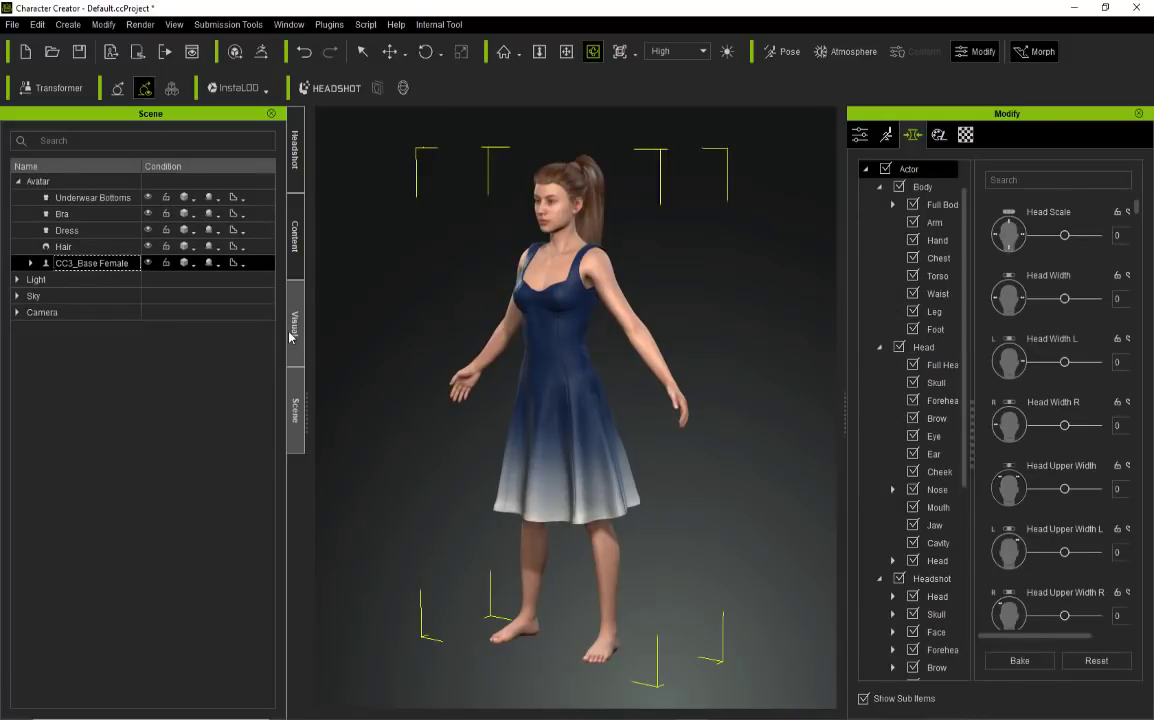
pyautogui.click(299, 260)
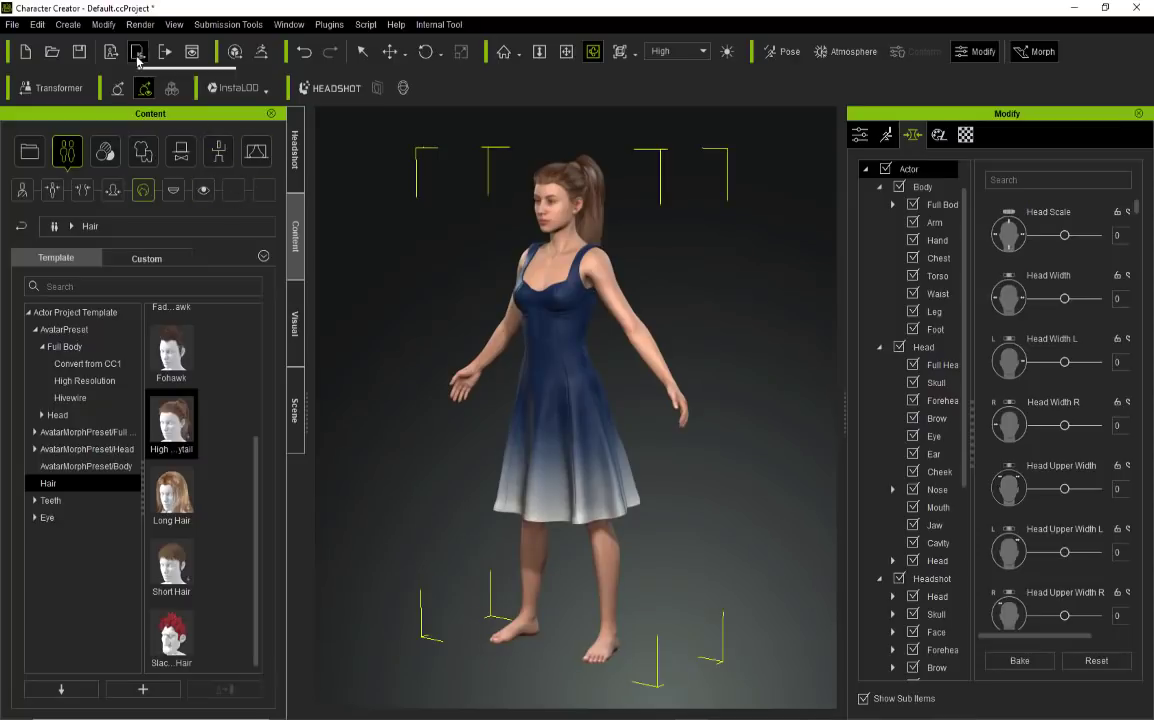
# - Look through the motion pose templates and open the 1_Female Pose folder
pyautogui.click(789, 53)
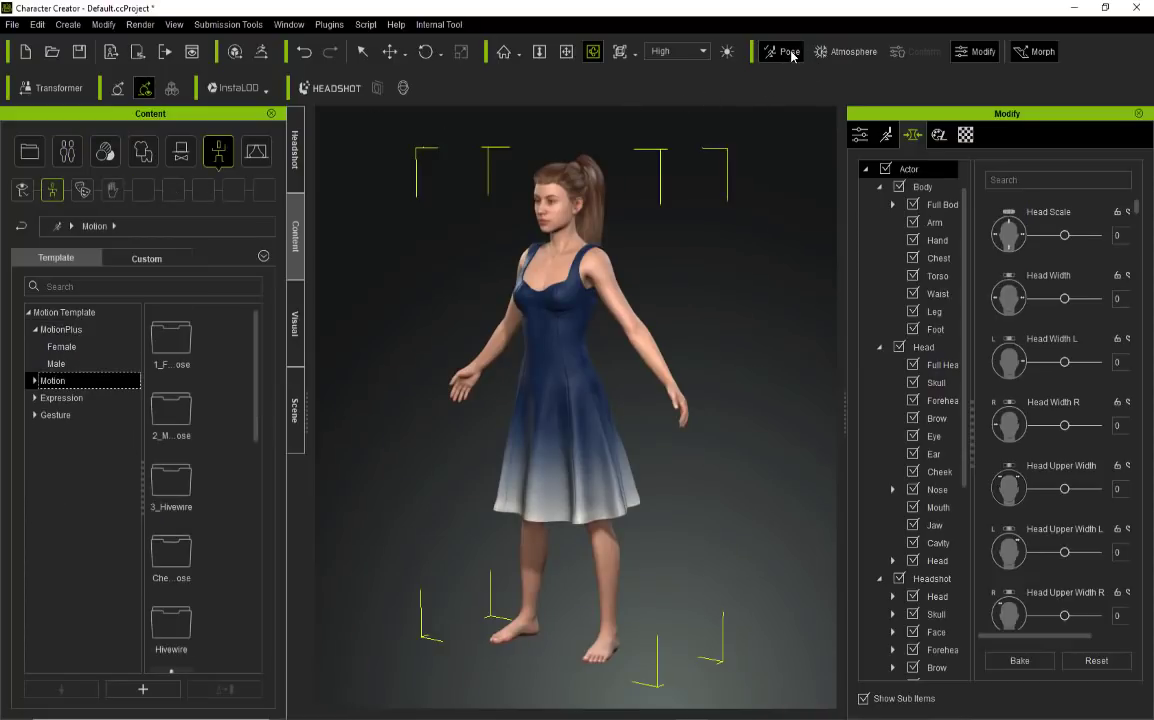
pyautogui.scroll(-5, 237, 402)
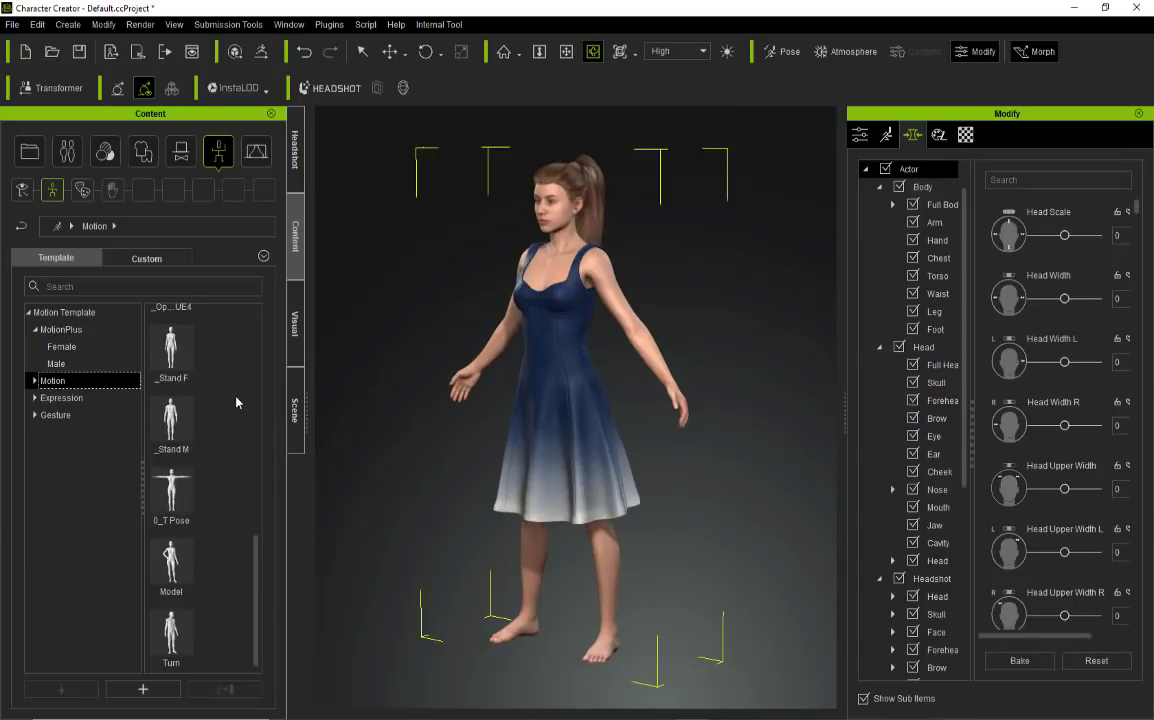
pyautogui.scroll(3, 237, 402)
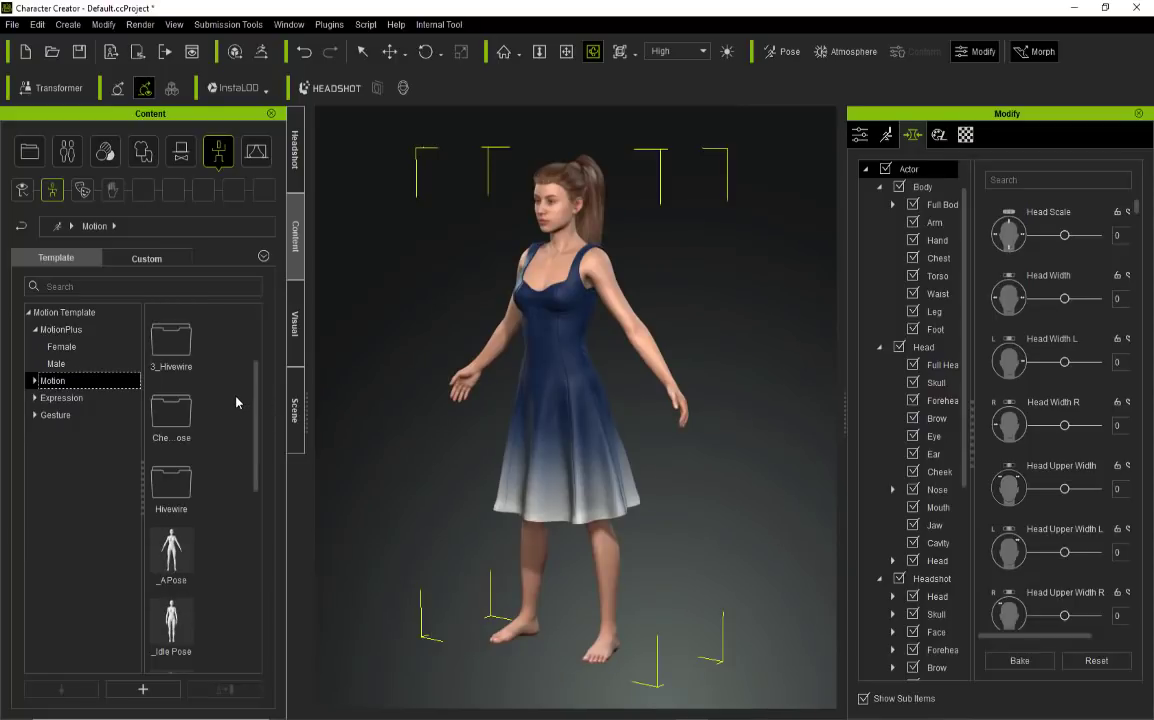
pyautogui.click(218, 157)
pyautogui.scroll(-4, 204, 371)
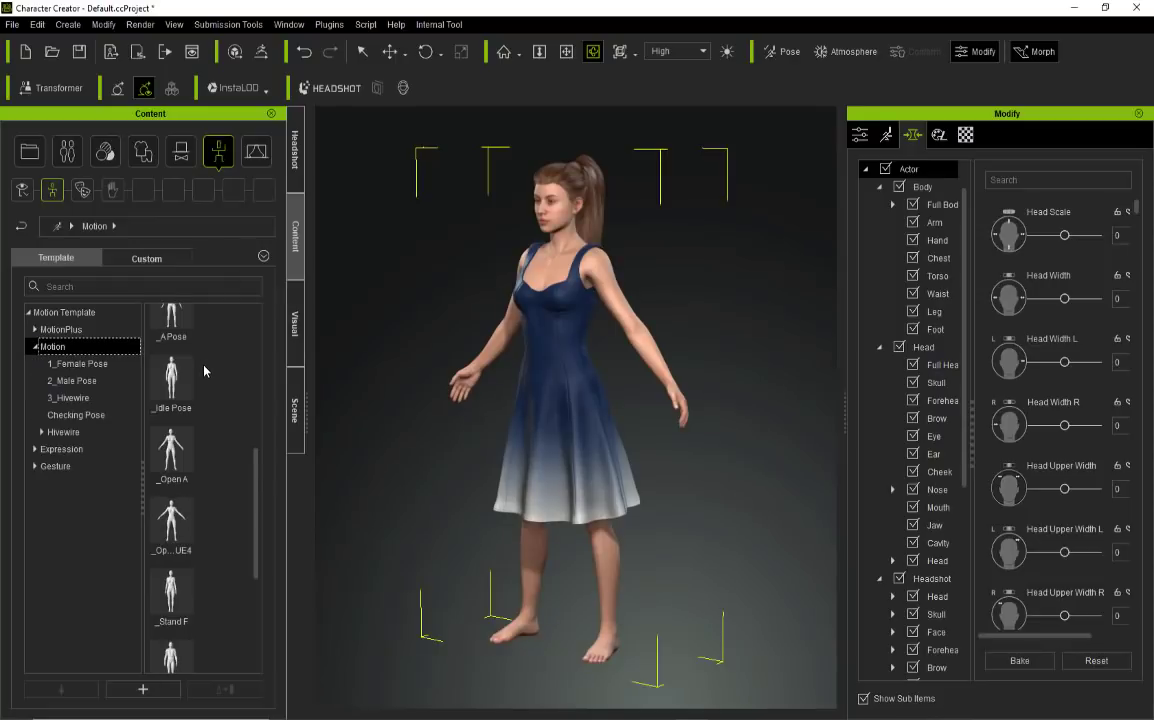
pyautogui.scroll(7, 204, 371)
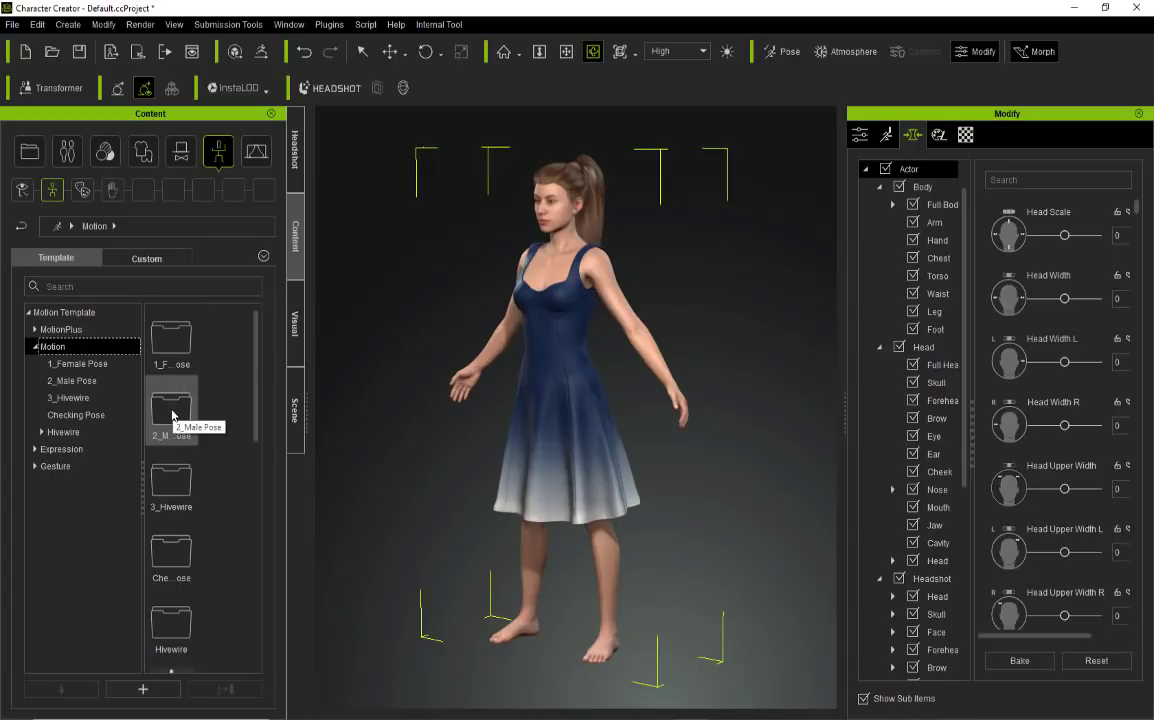
pyautogui.doubleClick(167, 350)
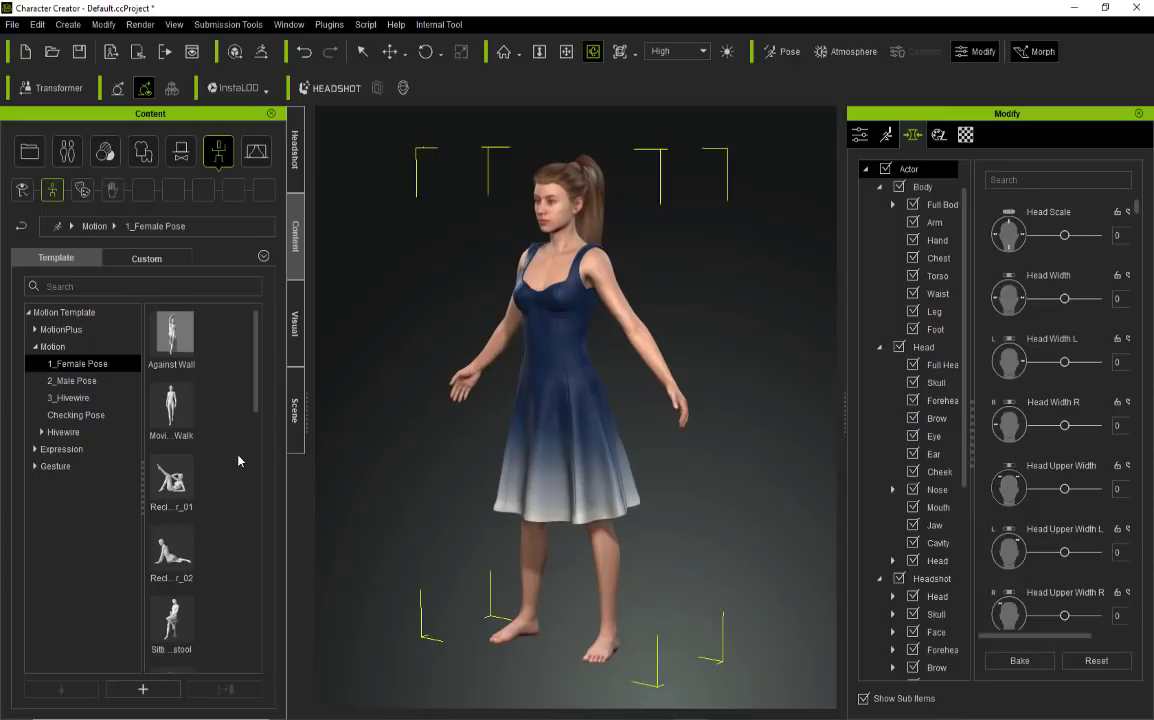
# - Apply the Against Wall pose to the character and examine the dress from several sides
pyautogui.doubleClick(181, 347)
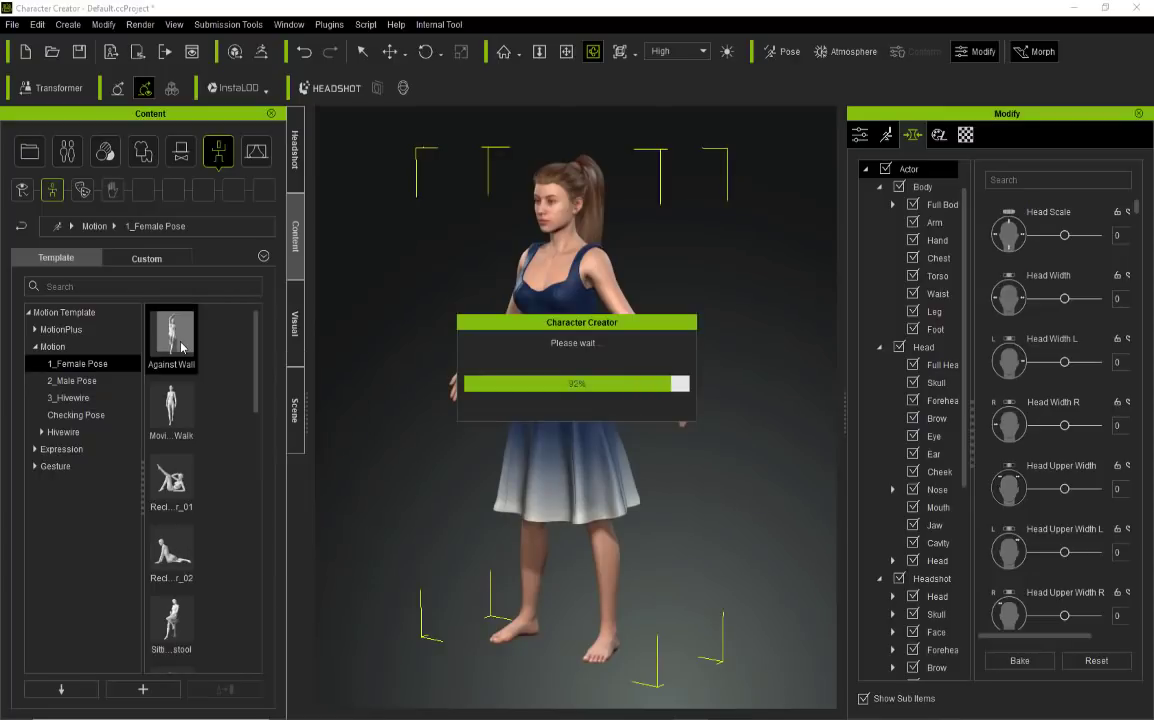
pyautogui.moveTo(630, 420); pyautogui.dragTo(401, 454)
pyautogui.moveTo(609, 457); pyautogui.dragTo(445, 460)
pyautogui.moveTo(445, 460); pyautogui.dragTo(664, 466, button='right')
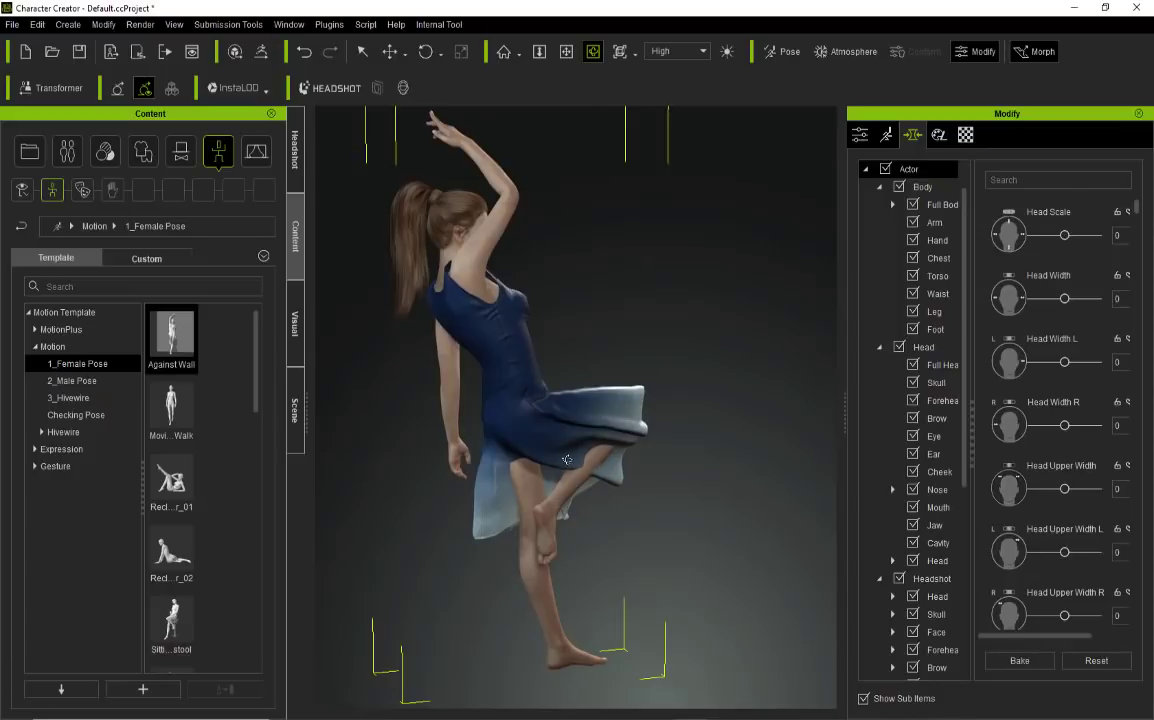
pyautogui.moveTo(567, 459); pyautogui.dragTo(313, 488, button='right')
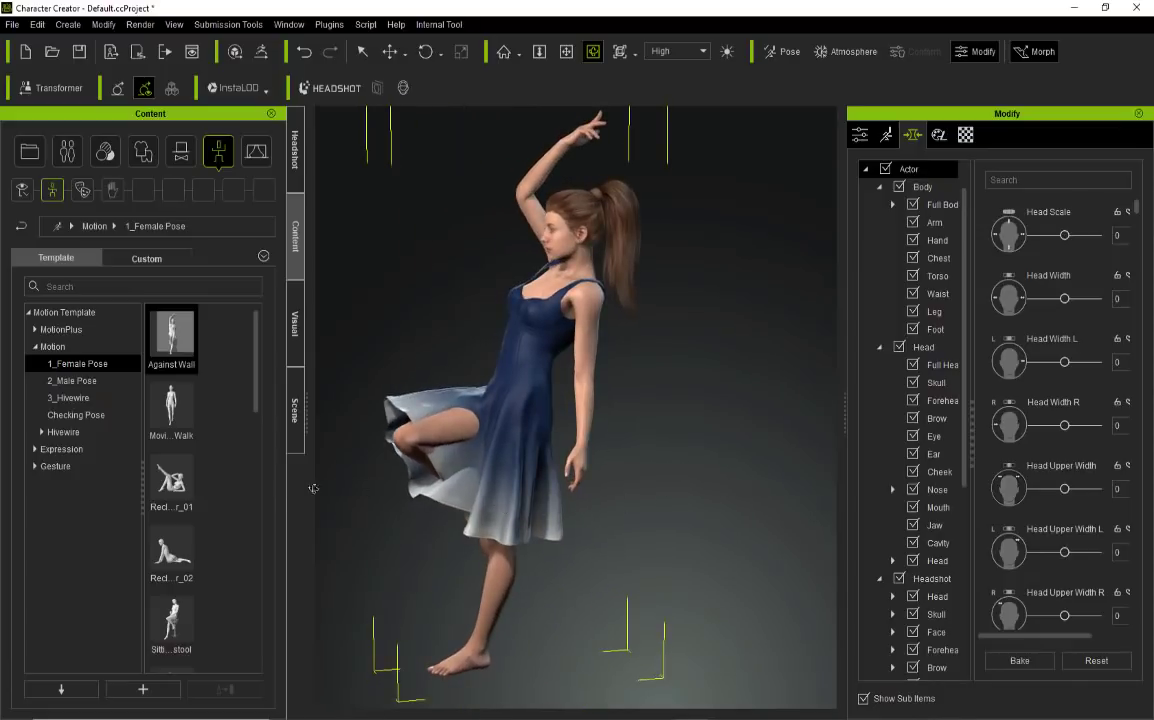
# - Apply the first reclining female pose to the character and orbit around it to examine the dress and body
pyautogui.doubleClick(175, 473)
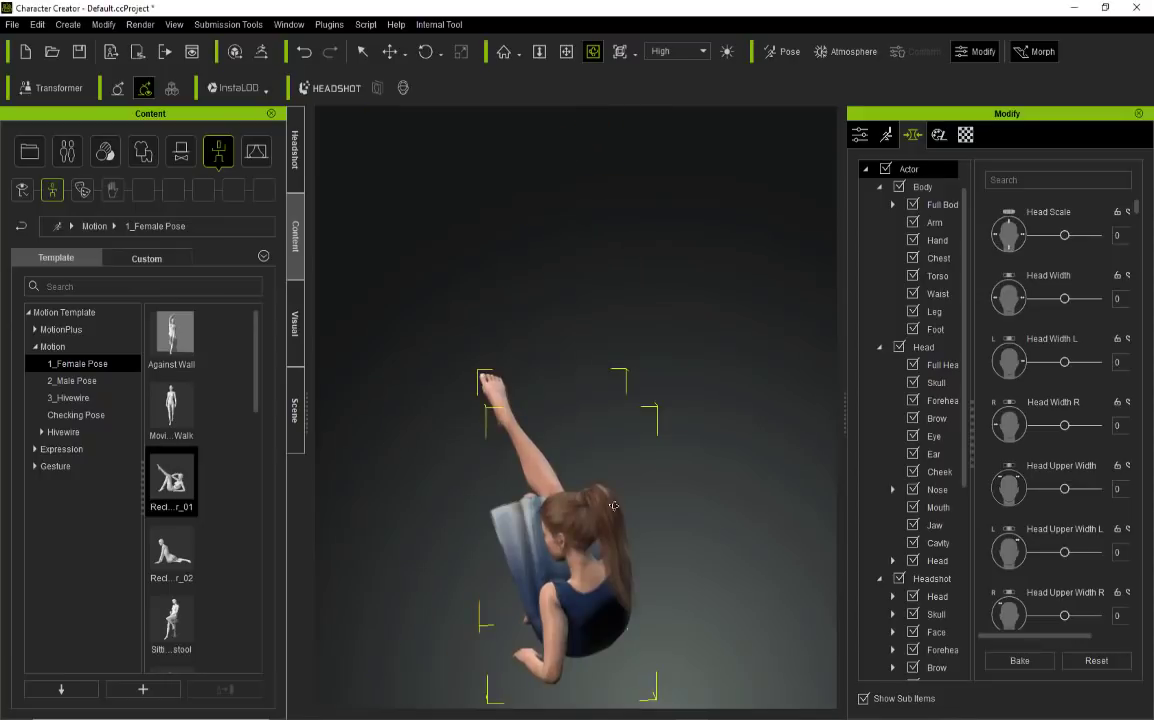
pyautogui.moveTo(459, 515); pyautogui.dragTo(765, 515, button='right')
pyautogui.moveTo(551, 526); pyautogui.dragTo(705, 520, button='right')
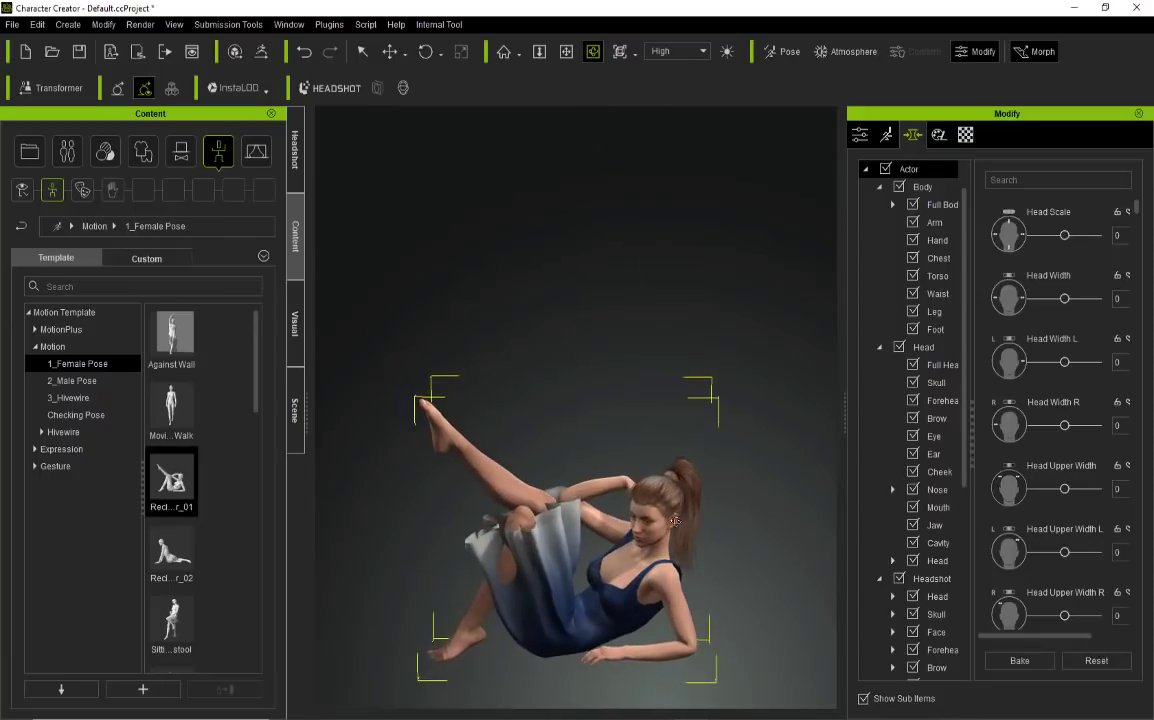
pyautogui.moveTo(682, 471); pyautogui.dragTo(680, 425, button='right')
pyautogui.moveTo(472, 543); pyautogui.dragTo(395, 503, button='right')
pyautogui.moveTo(548, 503); pyautogui.dragTo(912, 590, button='right')
pyautogui.moveTo(544, 594); pyautogui.dragTo(740, 590, button='right')
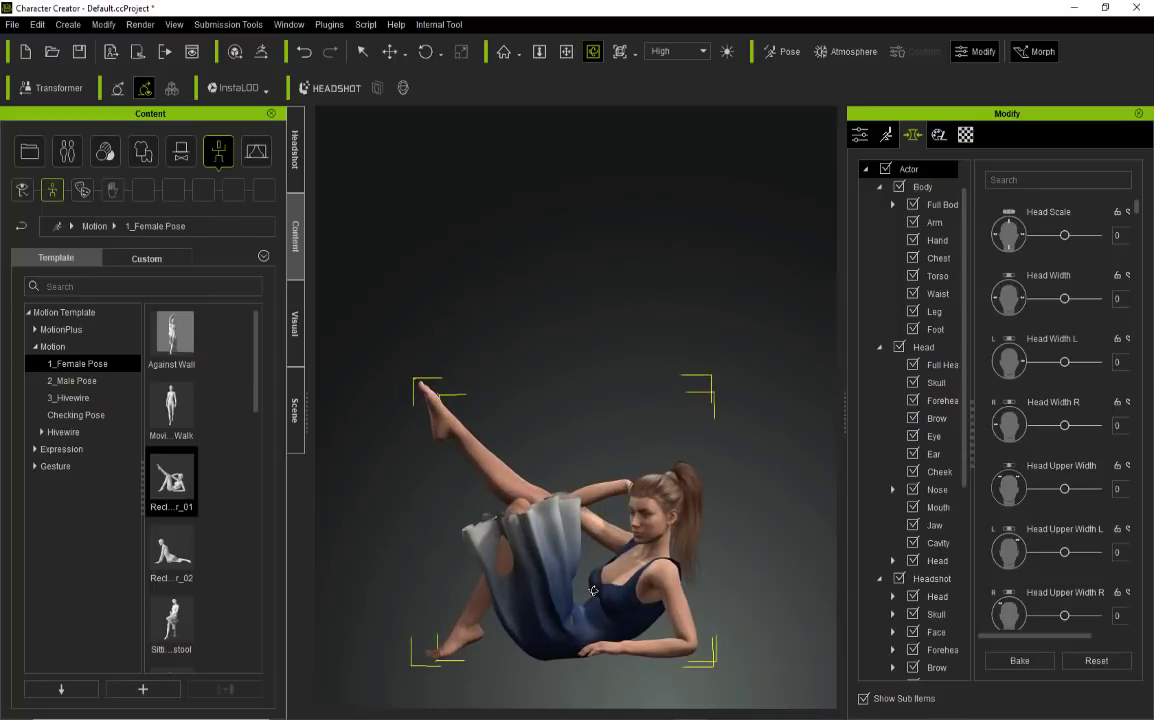
# - Apply the second reclining female pose to the character and examine the dress and body from several sides
pyautogui.doubleClick(168, 553)
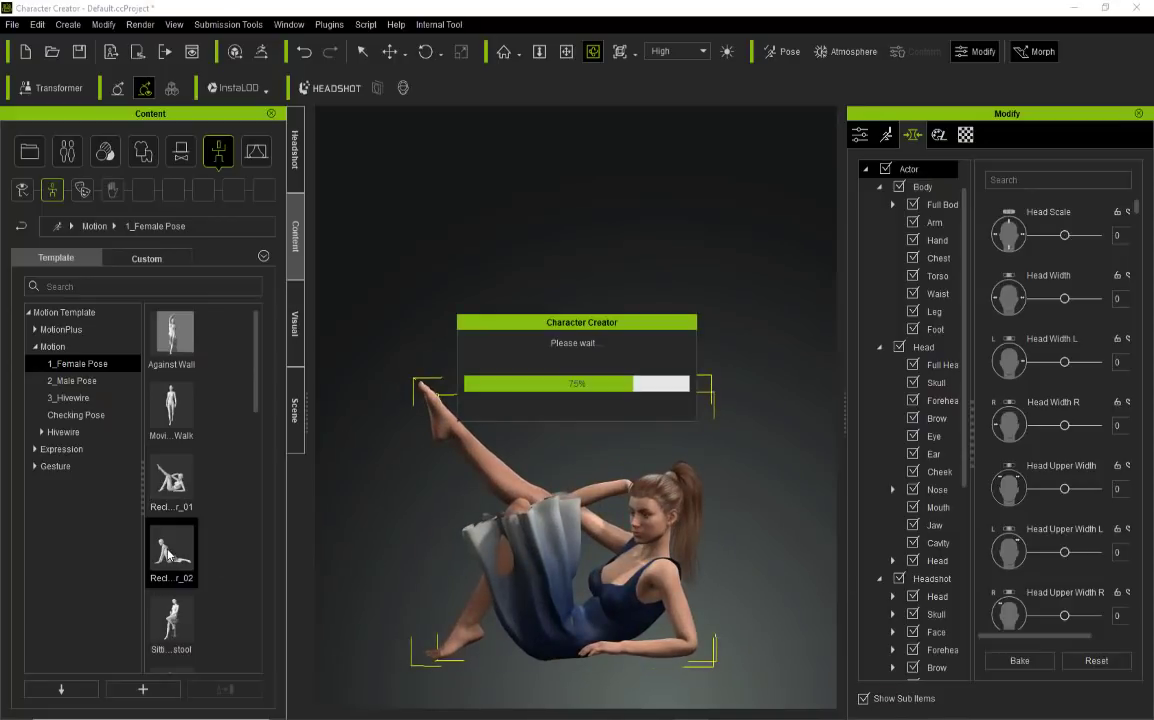
pyautogui.moveTo(590, 552); pyautogui.dragTo(429, 566, button='right')
pyautogui.moveTo(431, 566); pyautogui.dragTo(700, 588)
pyautogui.moveTo(492, 573); pyautogui.dragTo(730, 599)
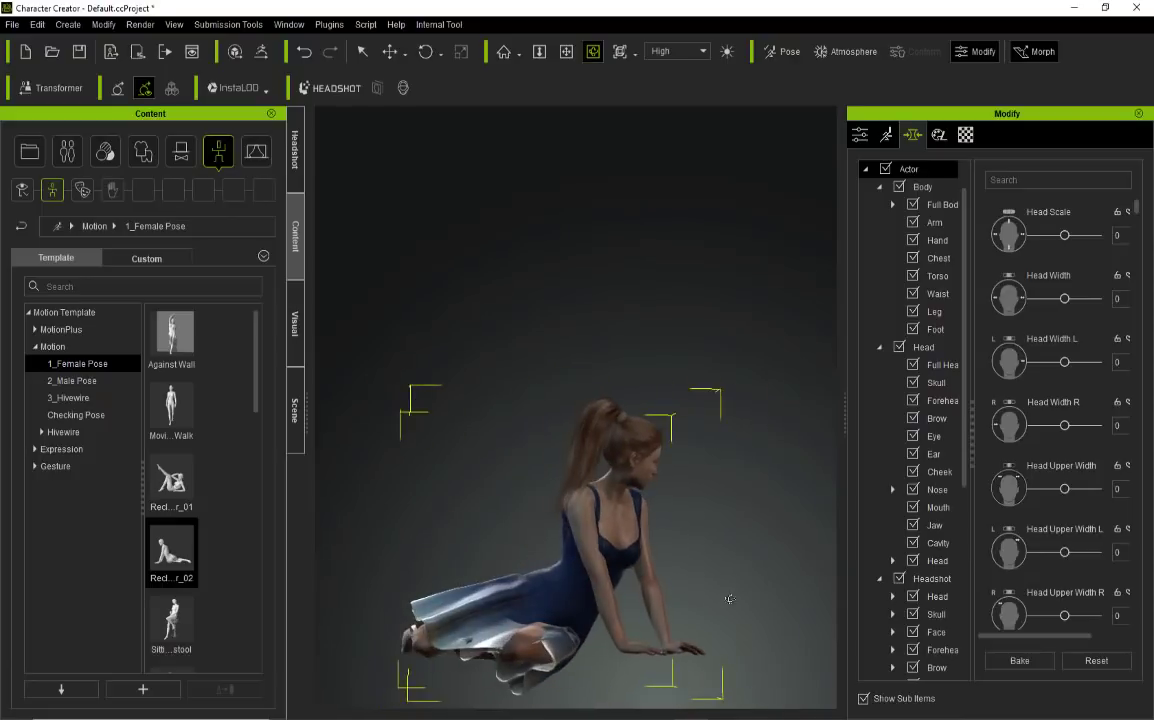
pyautogui.moveTo(563, 588); pyautogui.dragTo(739, 581, button='right')
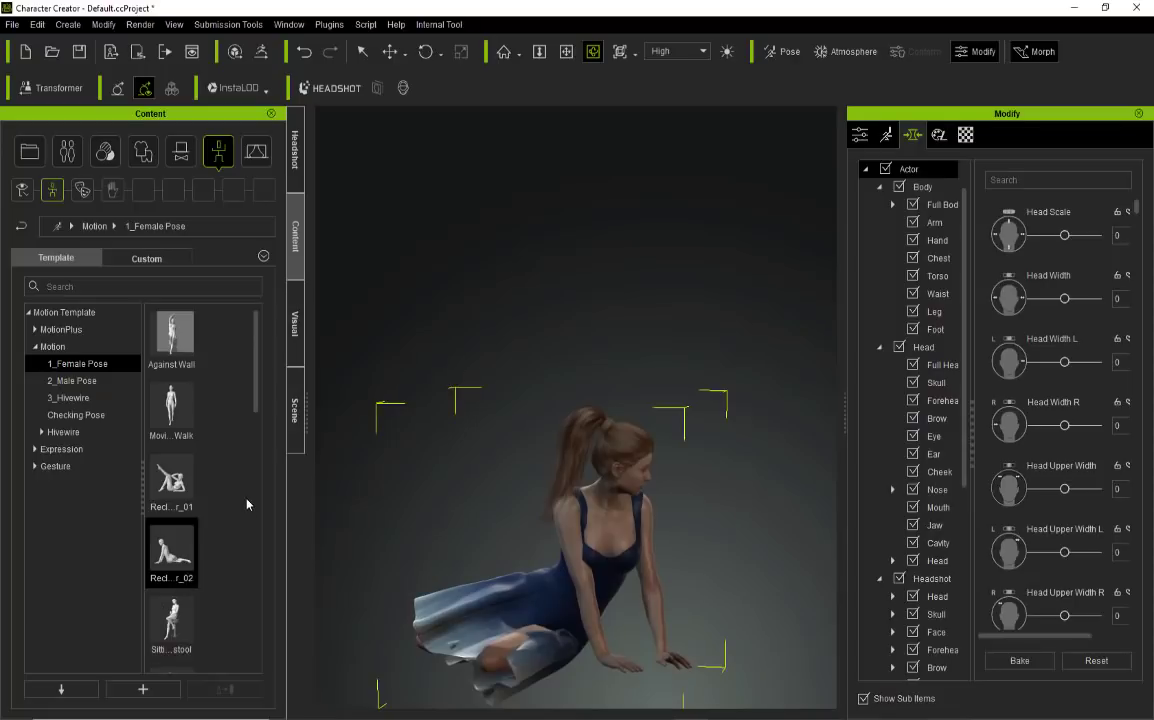
# - Apply the female stool-sitting pose to the character and examine how the dress drapes around the legs
pyautogui.moveTo(258, 392); pyautogui.dragTo(257, 434)
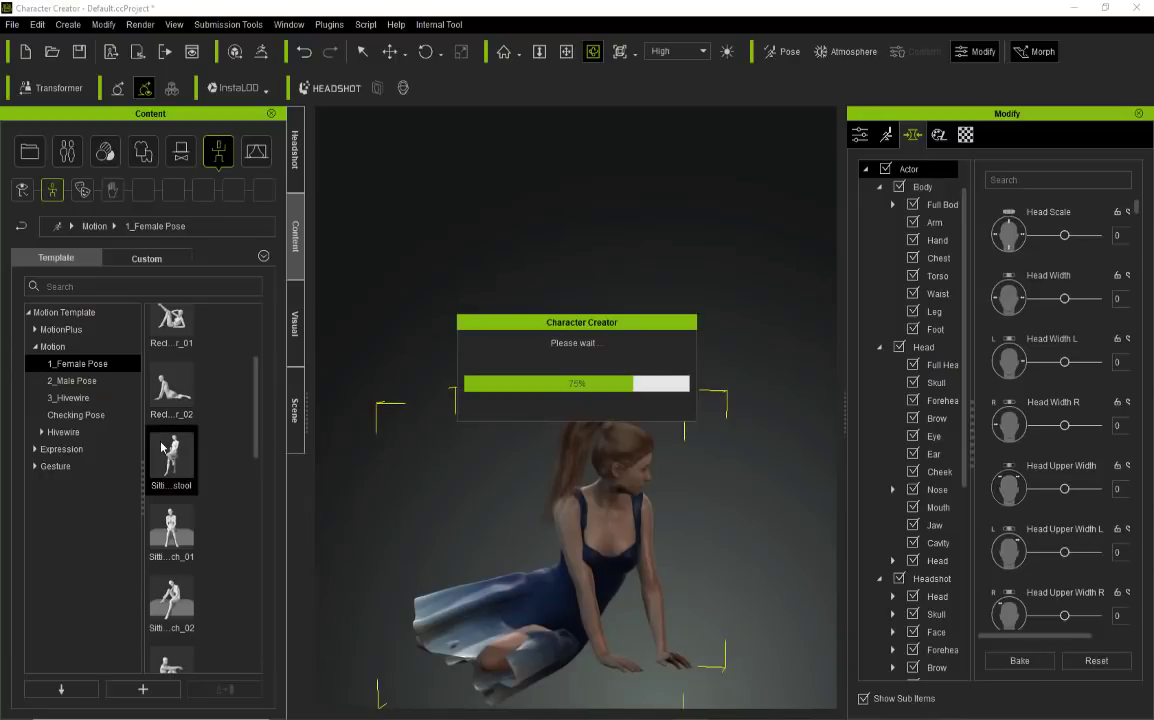
pyautogui.moveTo(537, 467)
pyautogui.mouseDown()
pyautogui.moveTo(422, 479)
pyautogui.moveTo(705, 489)
pyautogui.mouseUp()
pyautogui.moveTo(422, 477); pyautogui.dragTo(506, 483)
pyautogui.moveTo(505, 483); pyautogui.dragTo(611, 488, button='right')
pyautogui.moveTo(422, 483); pyautogui.dragTo(611, 491)
pyautogui.moveTo(433, 487); pyautogui.dragTo(697, 492, button='right')
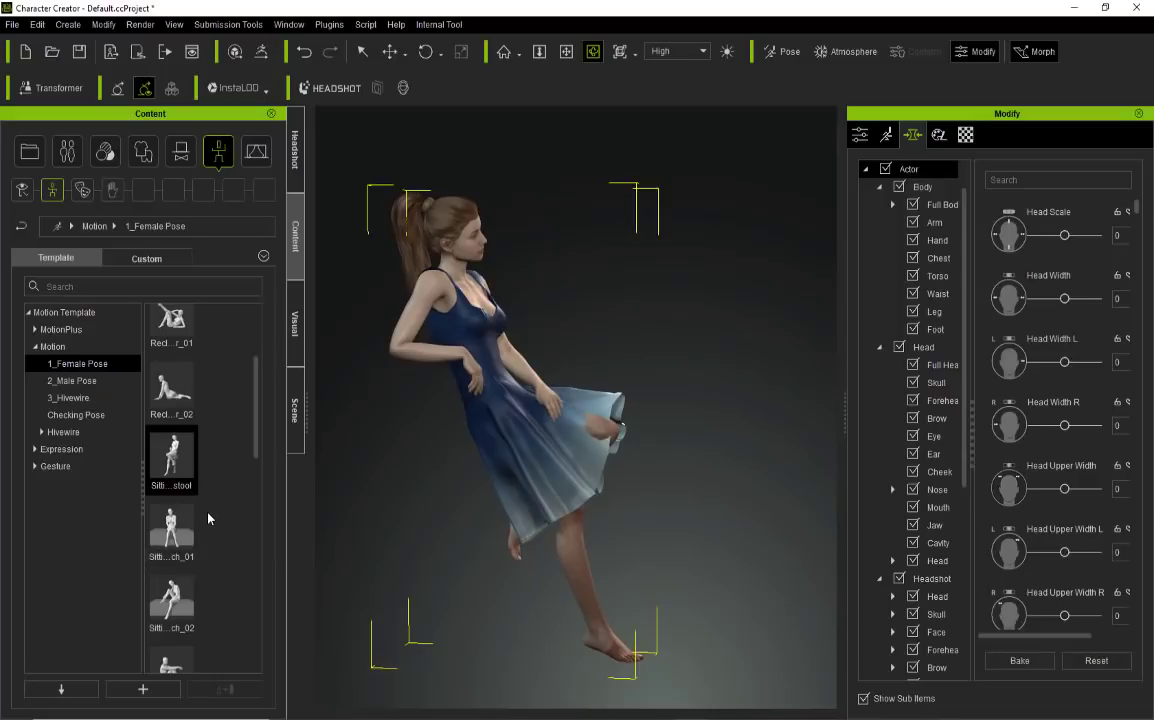
# - Apply the 02 variant of the seated female poses below the stool pose and examine the dress from several sides
pyautogui.doubleClick(172, 595)
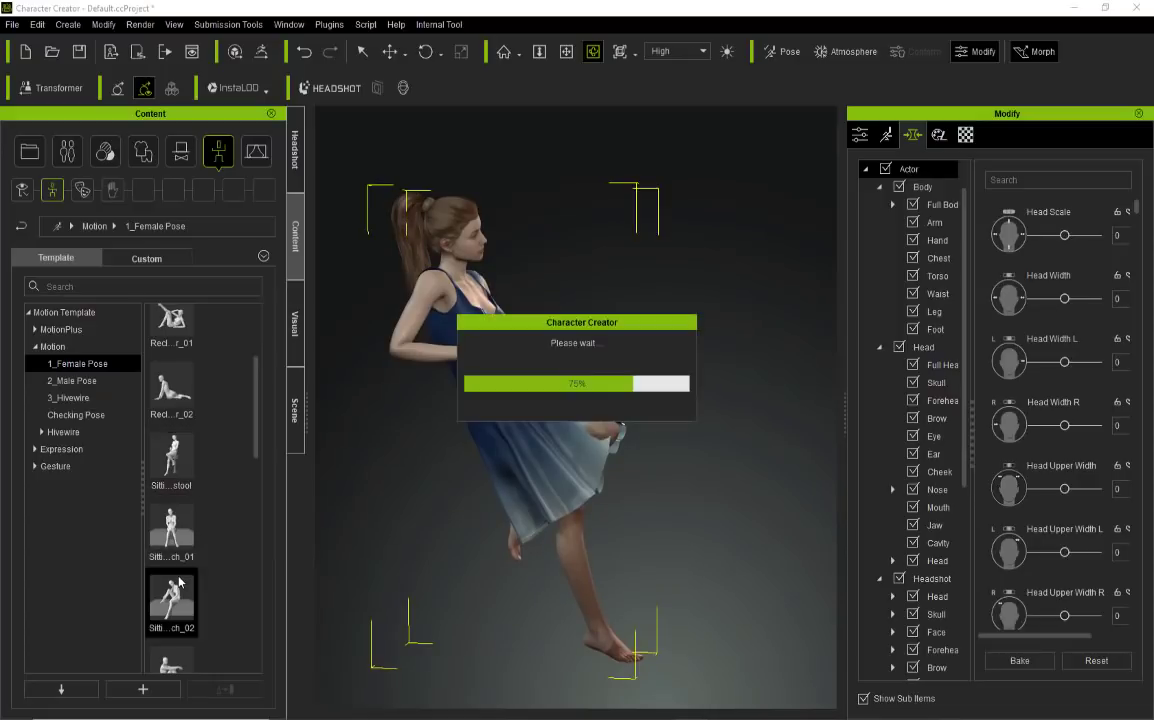
pyautogui.moveTo(620, 464); pyautogui.dragTo(376, 484)
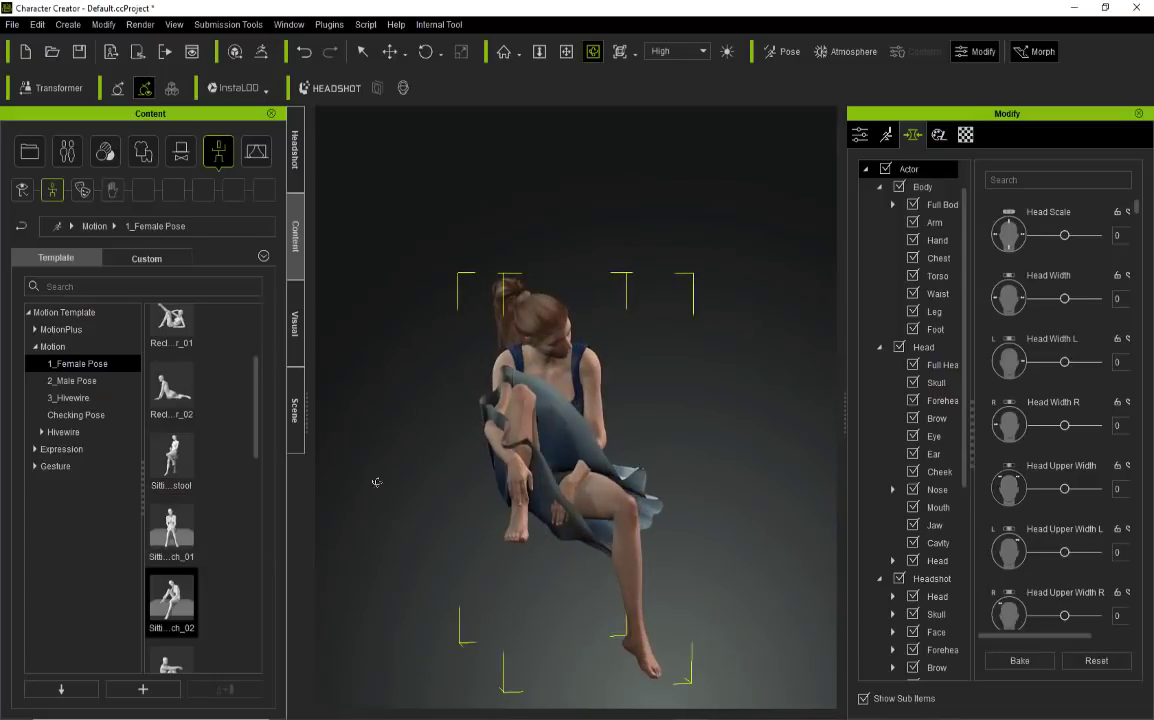
pyautogui.moveTo(671, 491); pyautogui.dragTo(389, 501)
pyautogui.moveTo(559, 510); pyautogui.dragTo(501, 512)
pyautogui.moveTo(600, 513); pyautogui.dragTo(705, 549, button='right')
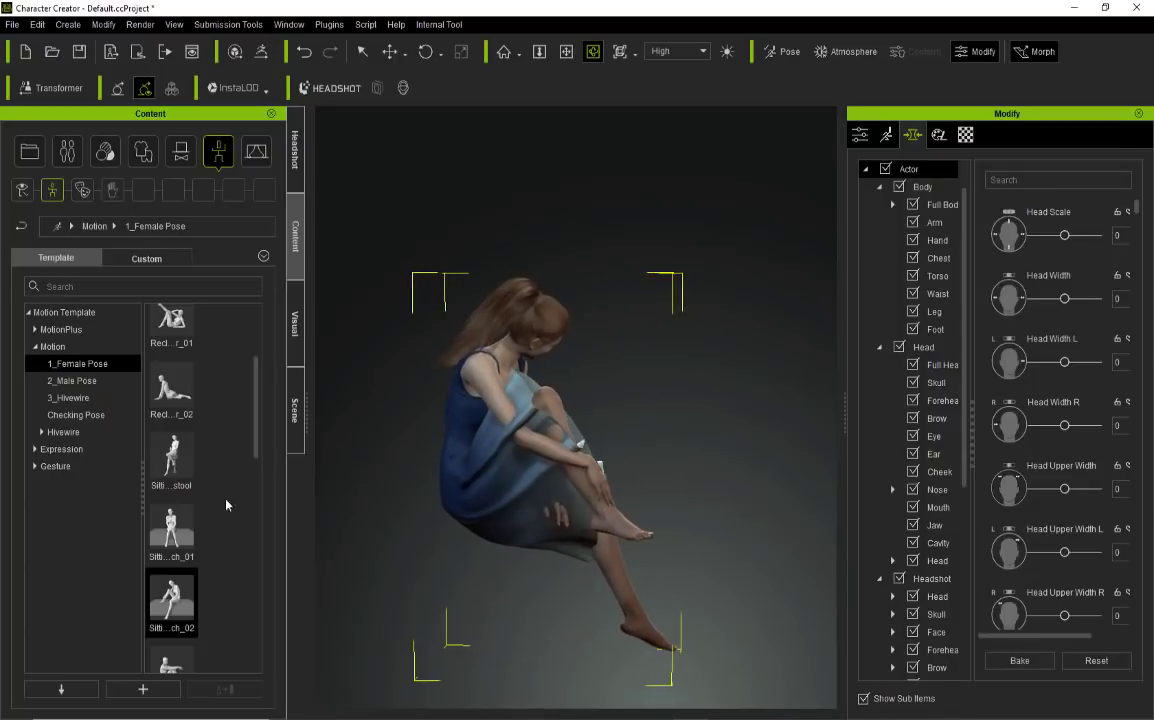
# - Apply female standing pose 05 to the character and examine the dress from the front and side
pyautogui.scroll(-3, 224, 500)
pyautogui.scroll(-3, 229, 486)
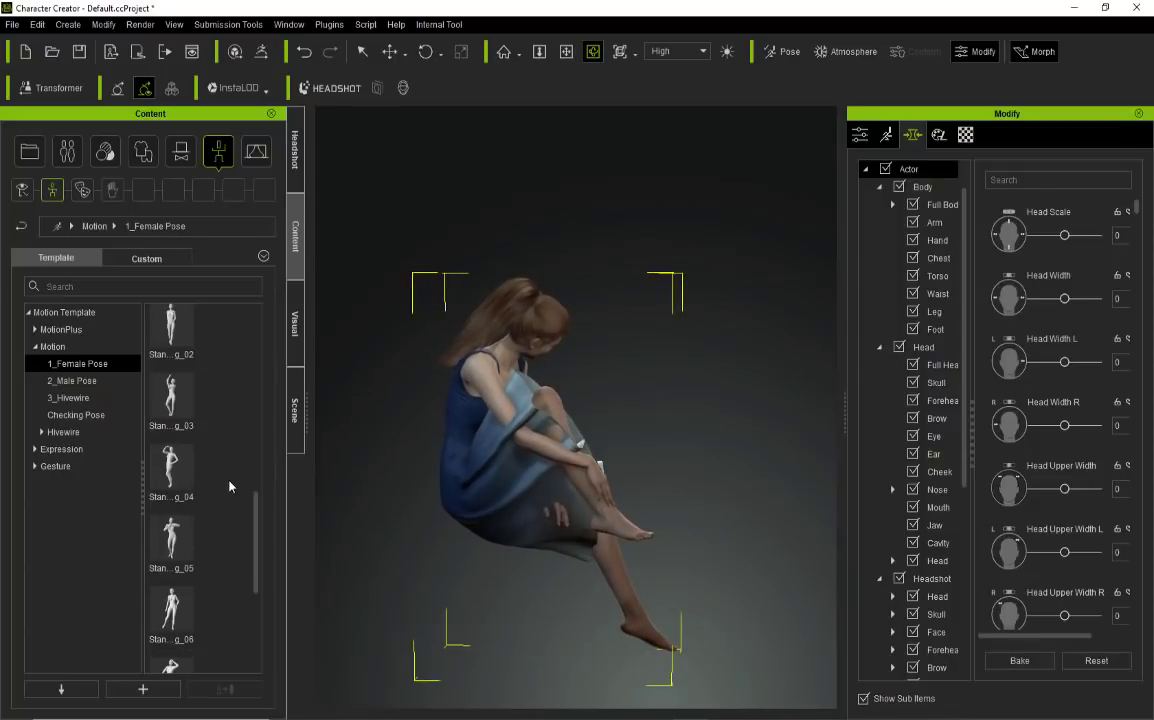
pyautogui.doubleClick(171, 540)
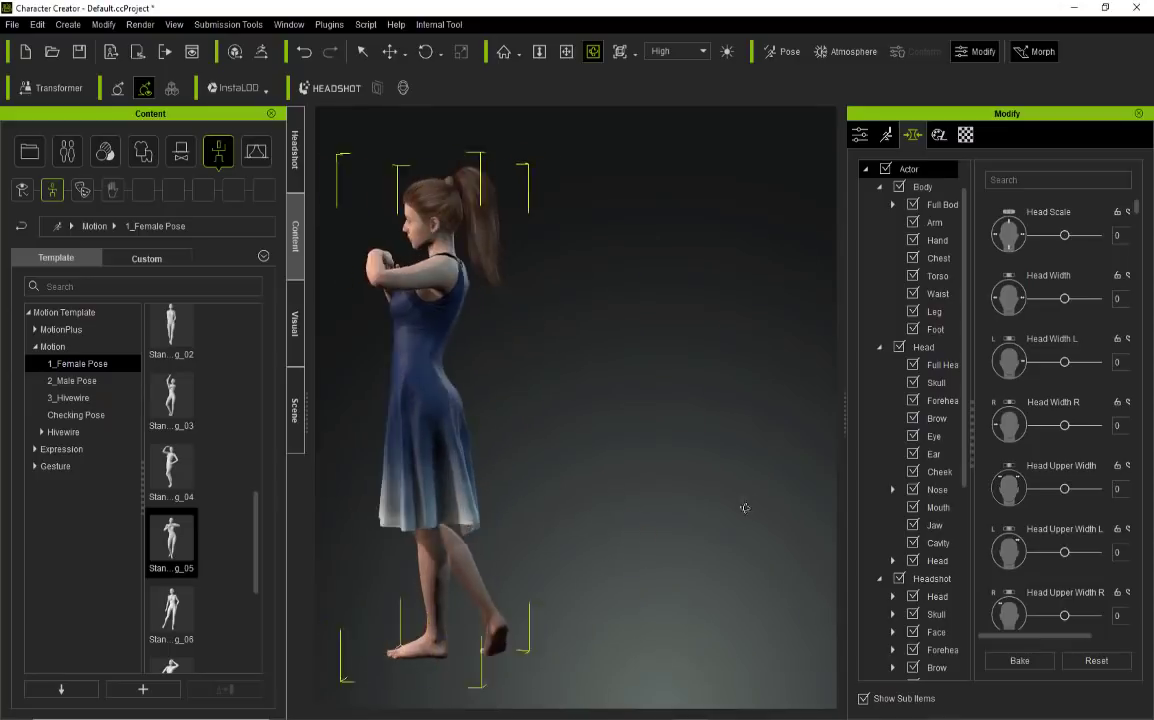
pyautogui.click(567, 52)
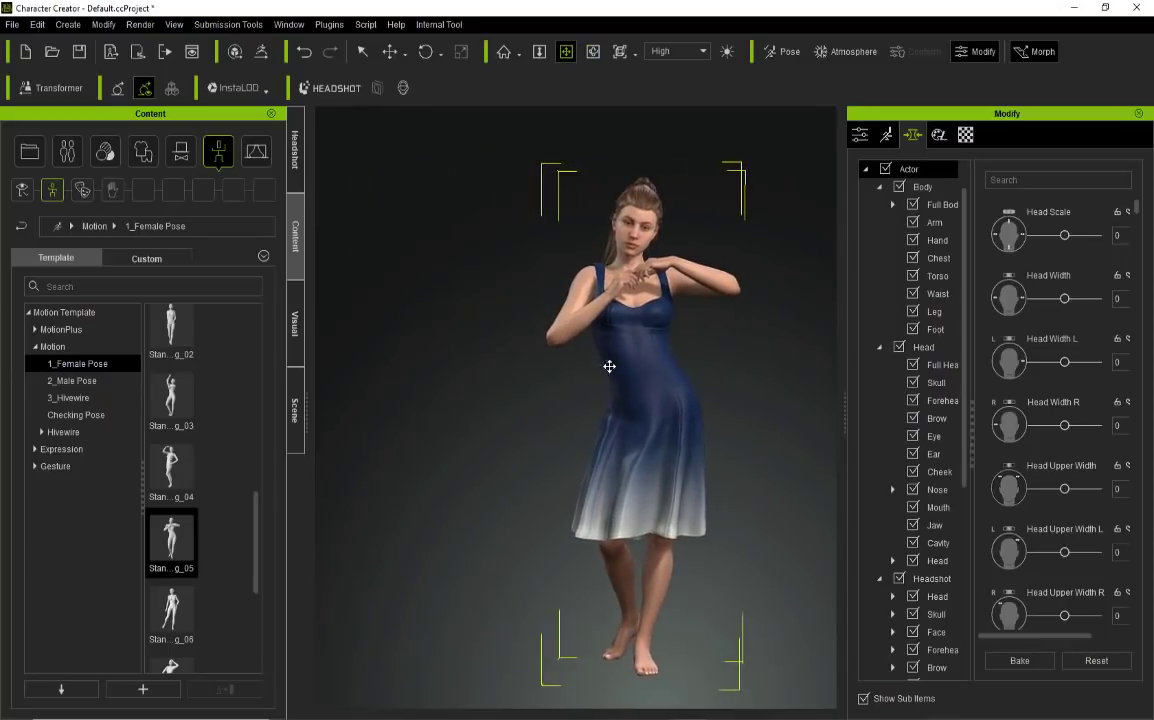
pyautogui.click(593, 52)
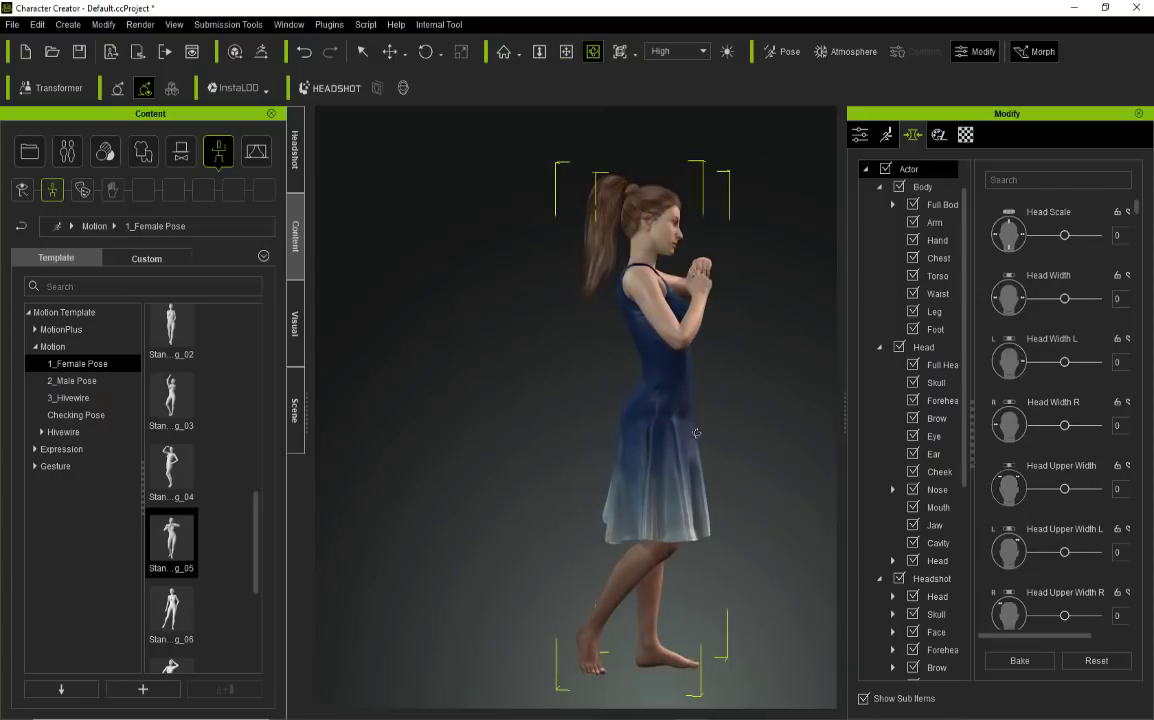
# - Apply female standing pose 09 to the character, centre it in the viewport and examine the dress from several sides
pyautogui.scroll(-3, 228, 472)
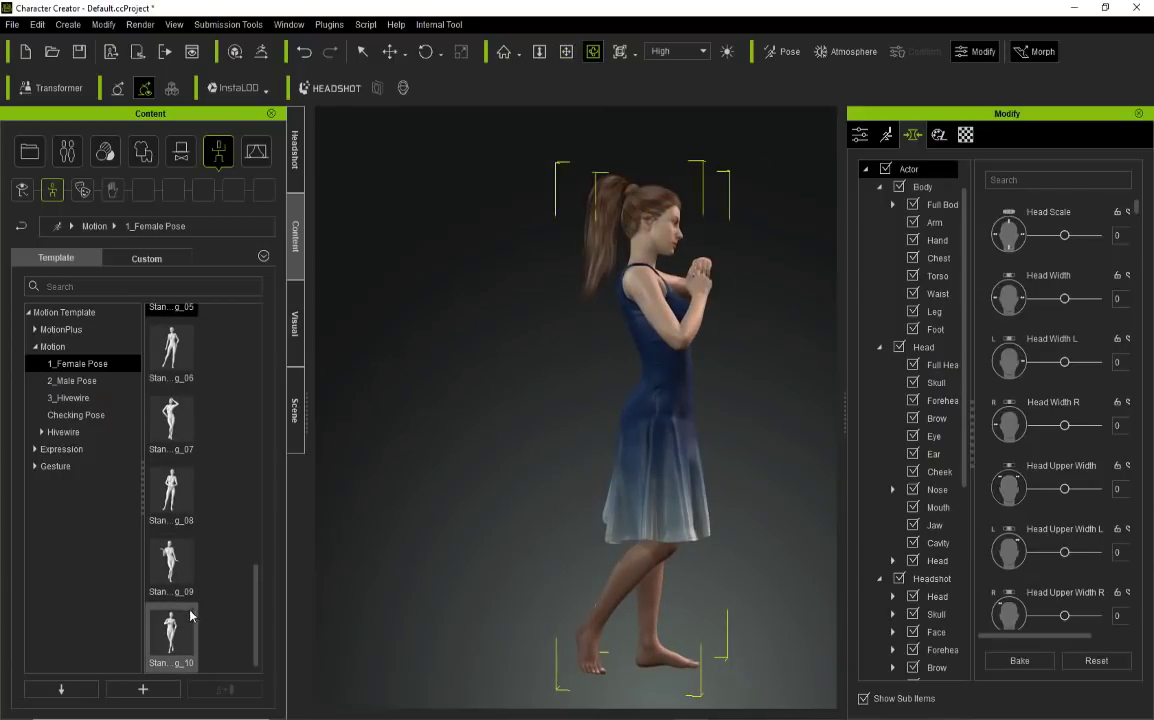
pyautogui.doubleClick(181, 556)
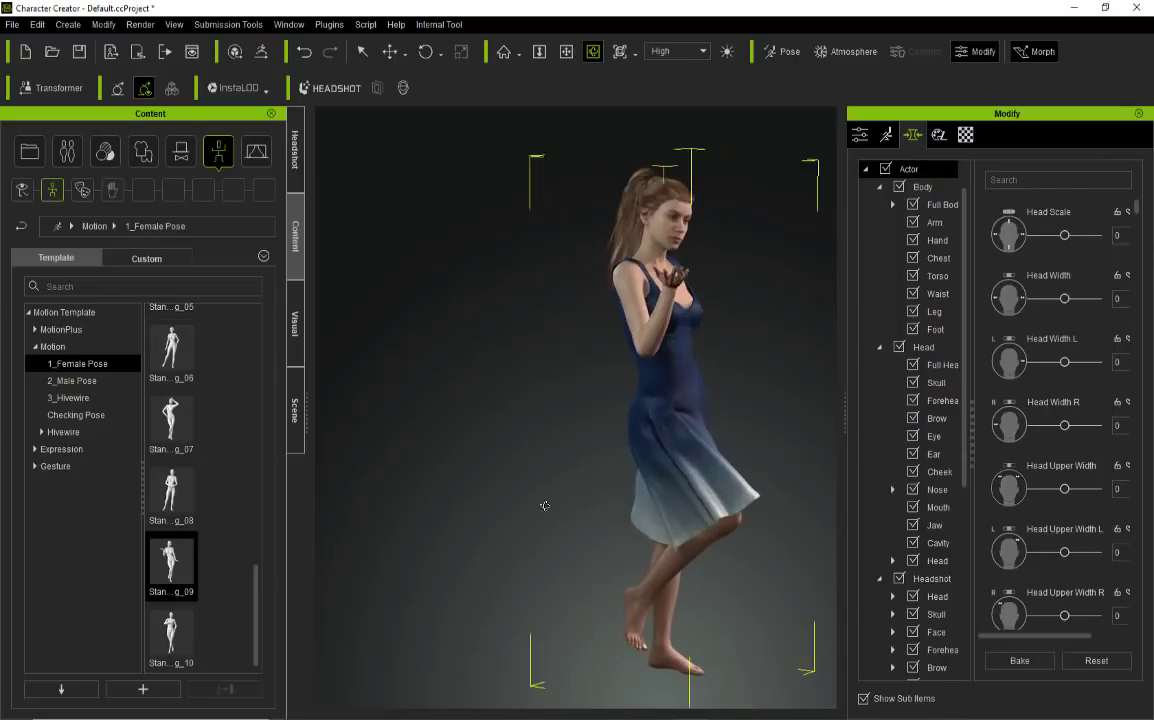
pyautogui.moveTo(704, 508); pyautogui.dragTo(502, 515)
pyautogui.moveTo(752, 511); pyautogui.dragTo(450, 518)
pyautogui.moveTo(688, 518); pyautogui.dragTo(430, 521)
pyautogui.moveTo(430, 521); pyautogui.dragTo(624, 460, button='right')
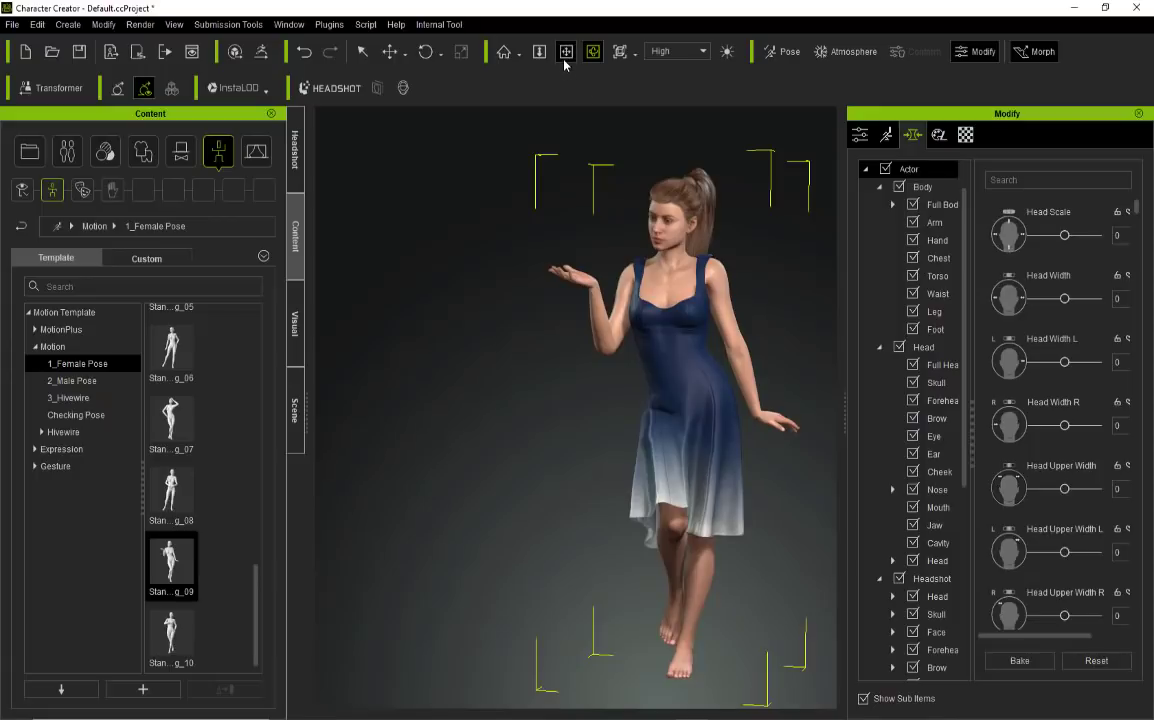
pyautogui.moveTo(643, 272); pyautogui.dragTo(515, 284, button='middle')
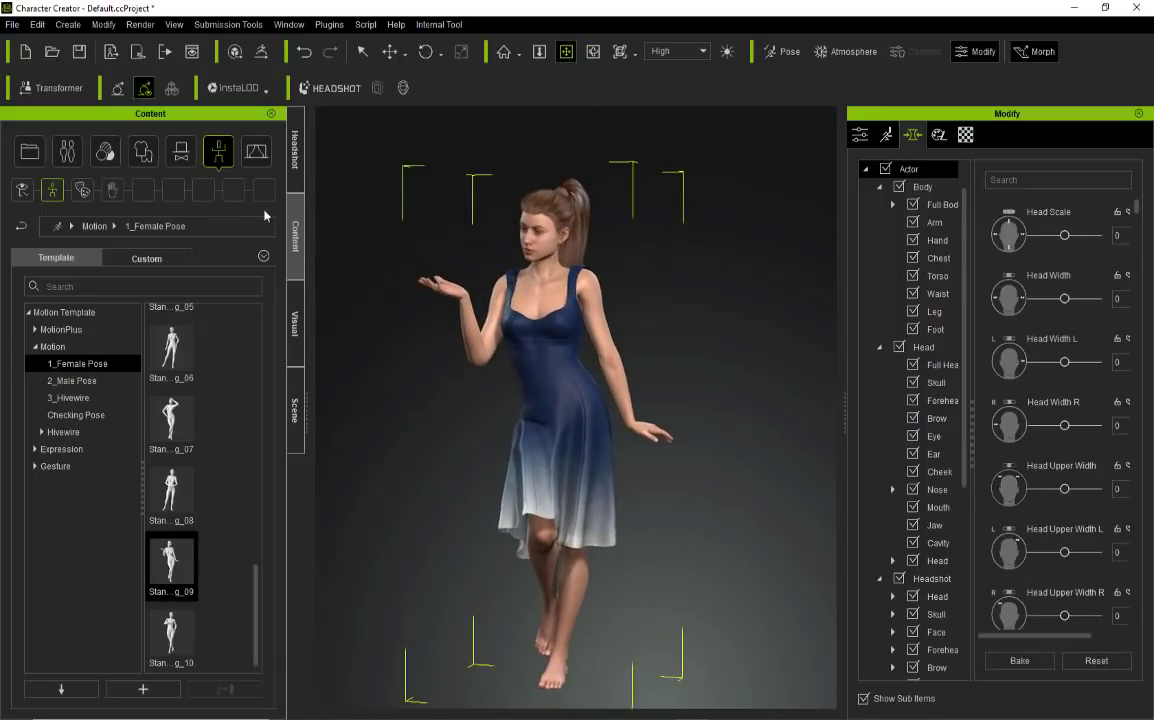
pyautogui.click(594, 54)
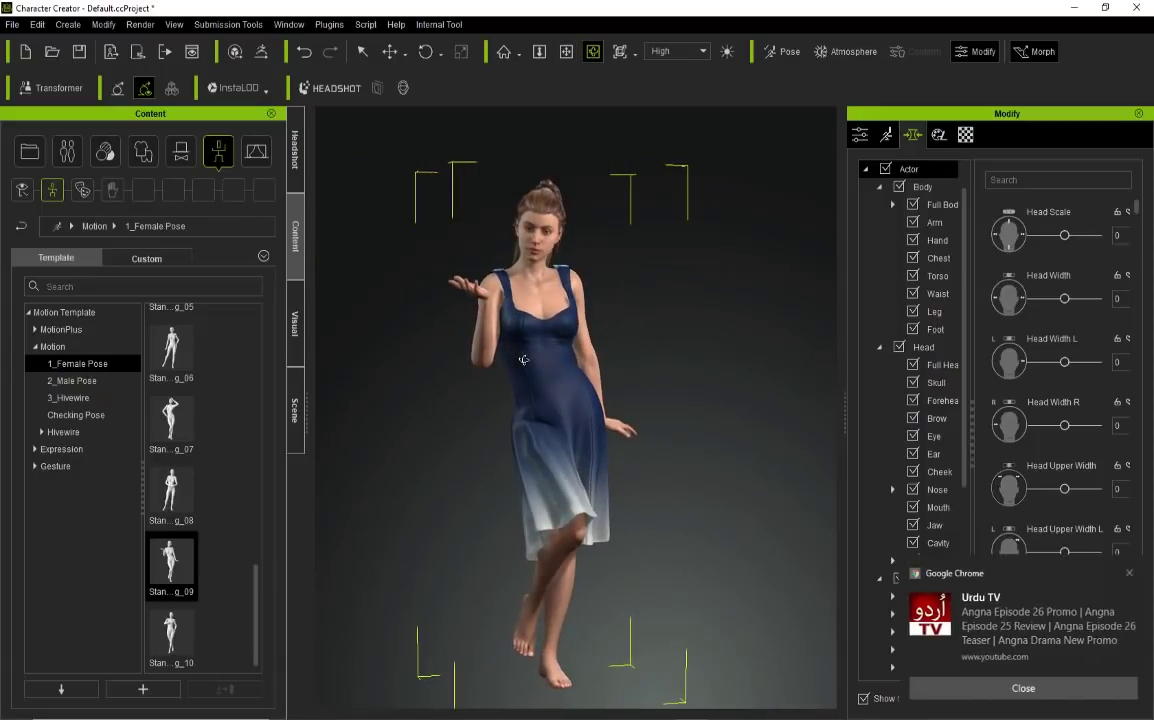
pyautogui.click(1017, 688)
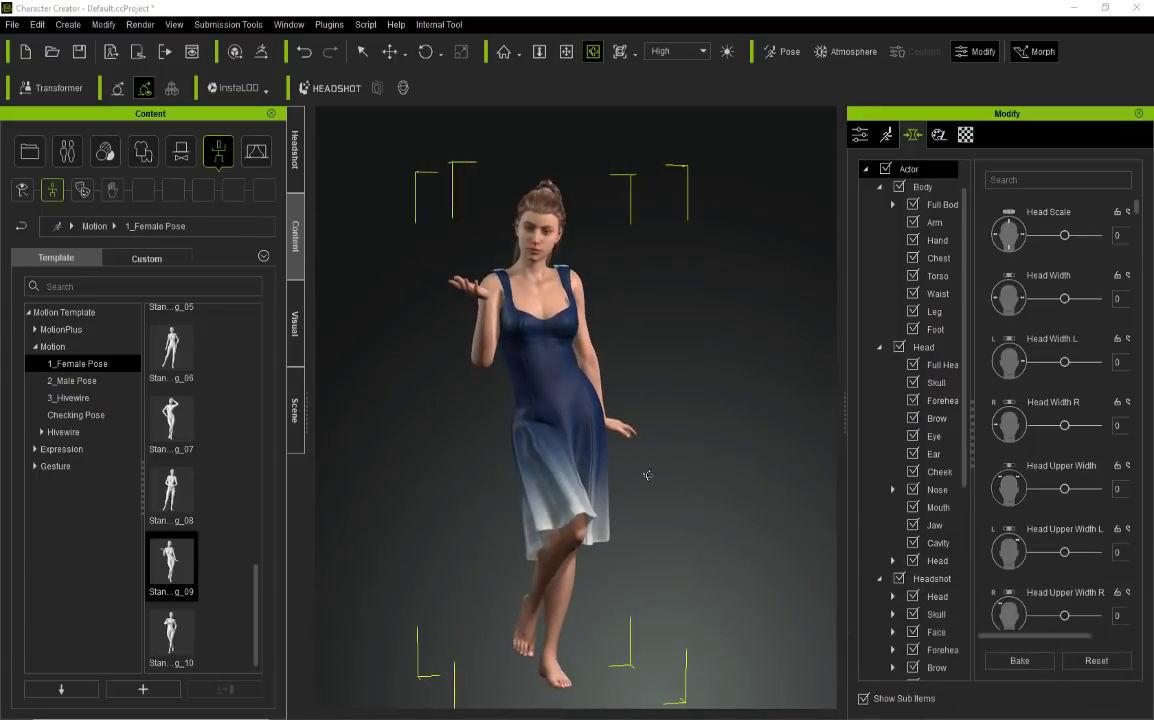
pyautogui.moveTo(592, 416); pyautogui.dragTo(544, 508, button='right')
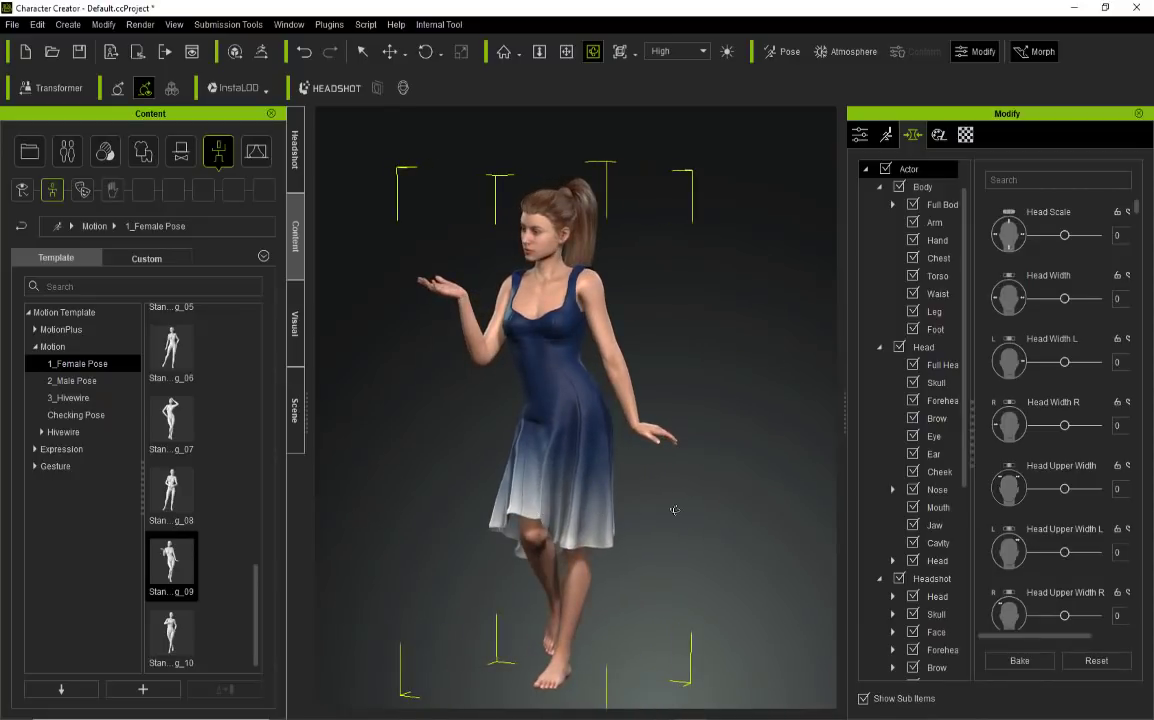
pyautogui.moveTo(674, 510); pyautogui.dragTo(586, 519, button='right')
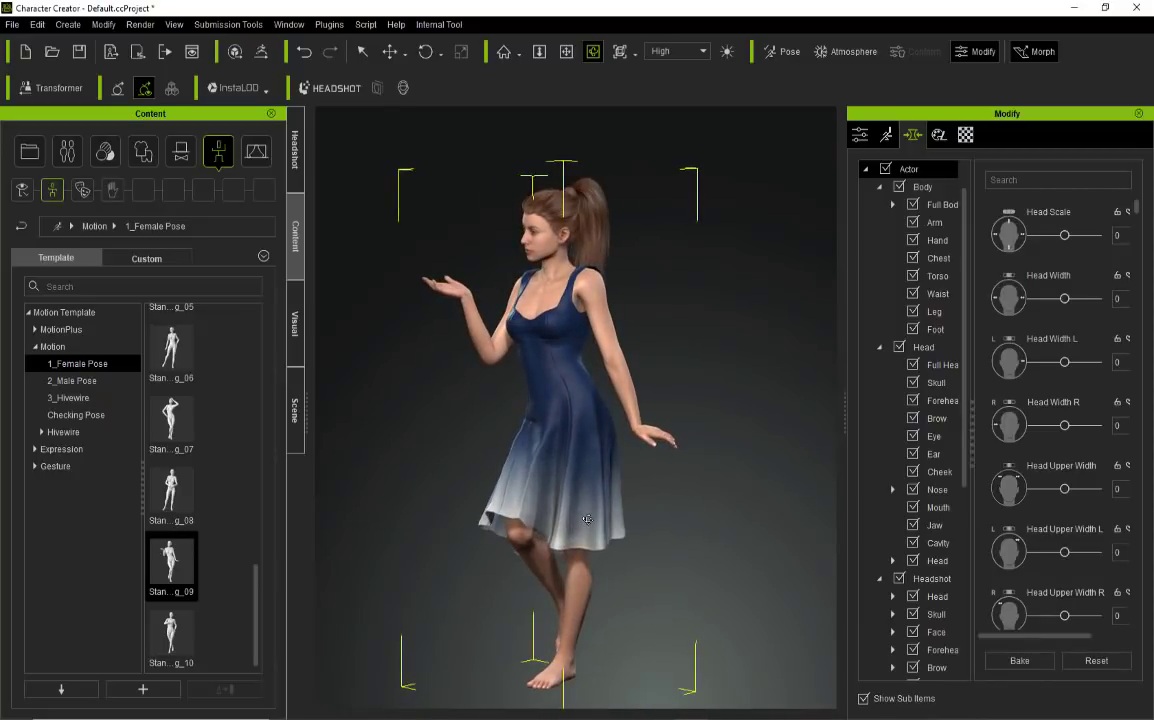